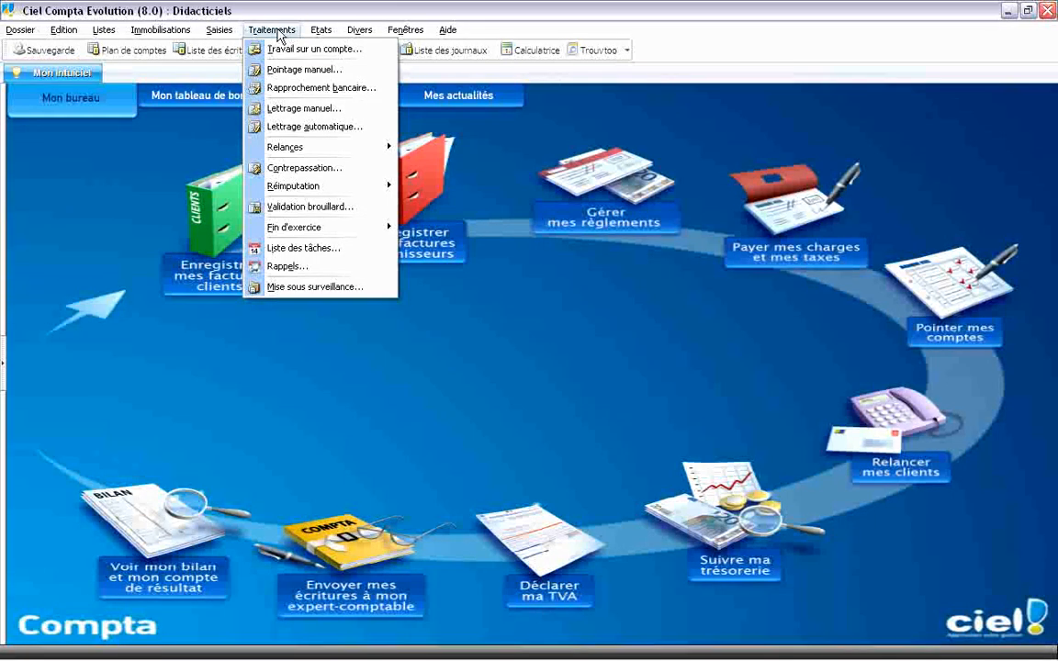
- Start creating a new bank reconciliation for the Banque ledger account
left_click(353, 90)
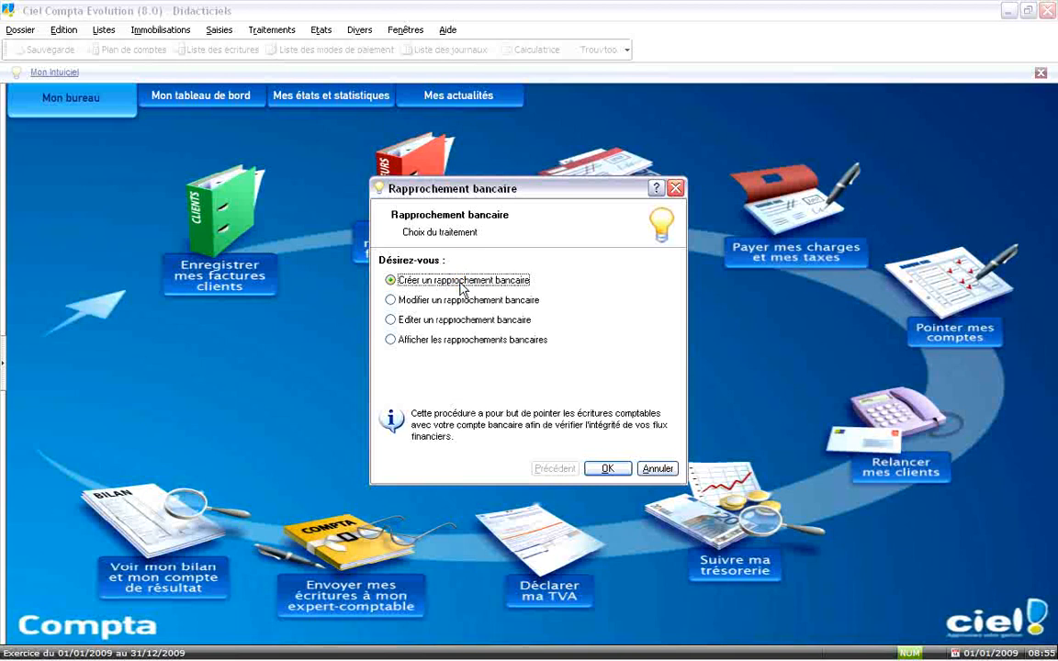
left_click(611, 470)
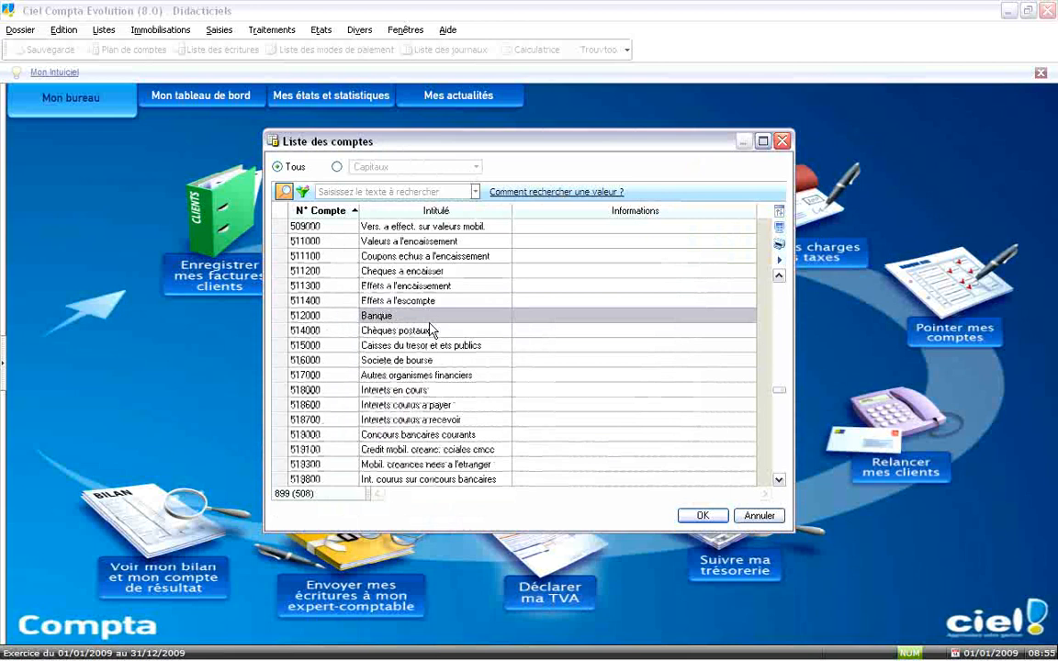
left_click(702, 516)
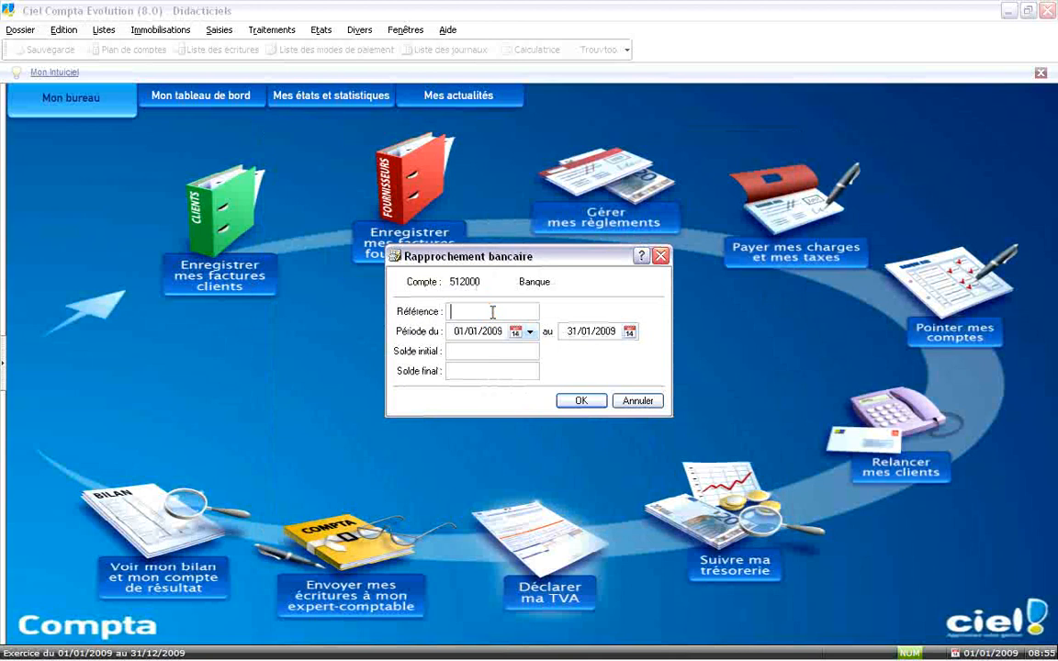
- Give the reconciliation the reference 0209 and set its period from 01/02/2009 to 28/02/2009
type("0209")
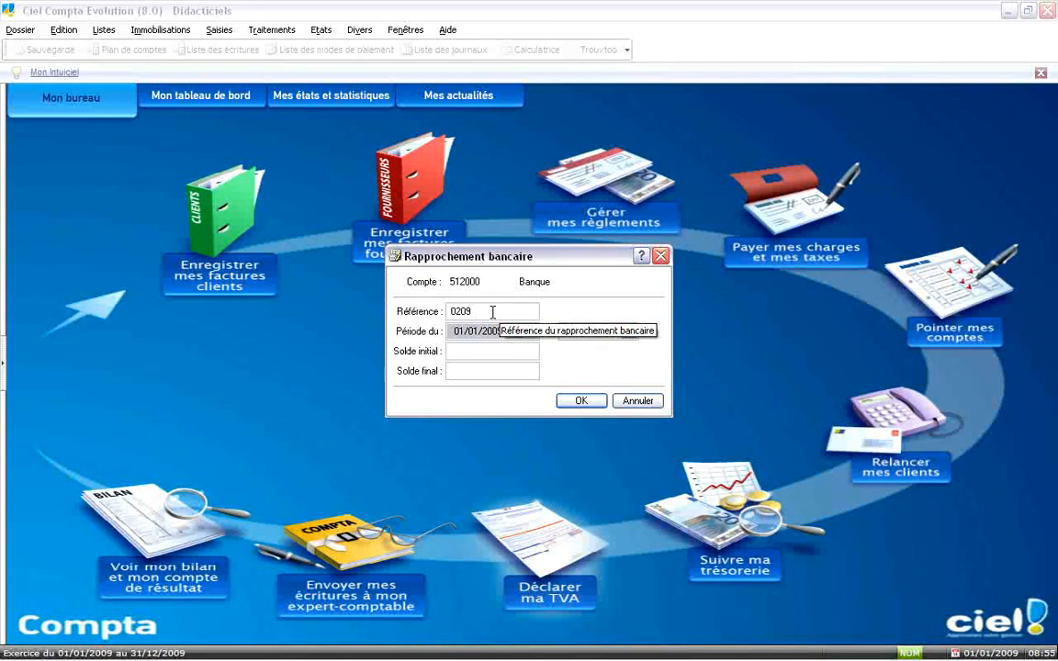
type("01022009")
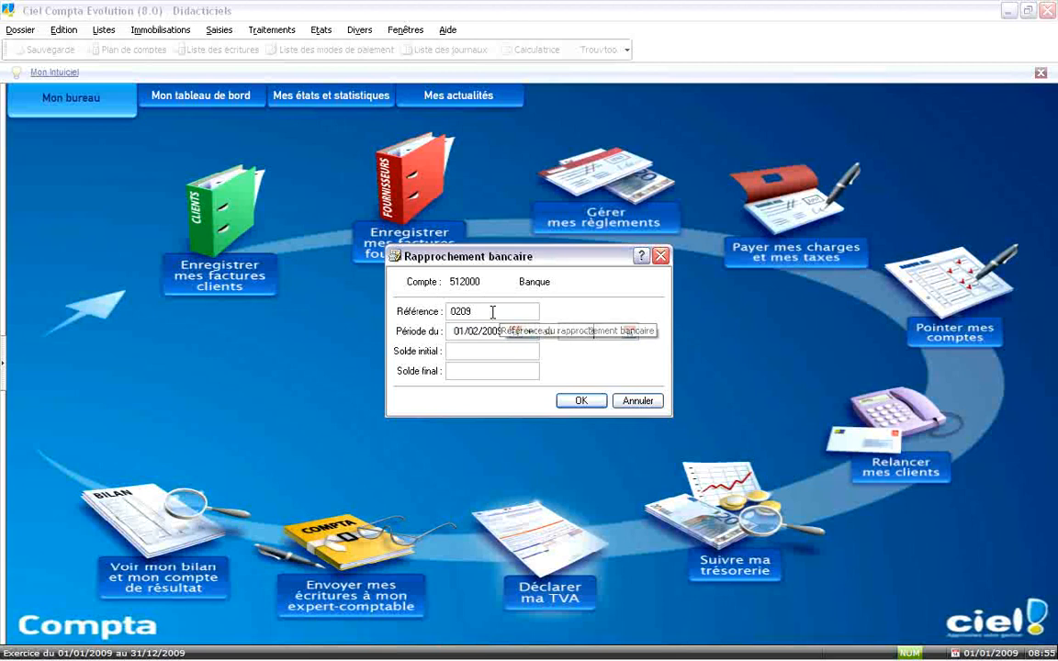
type("28022009")
key("Tab")
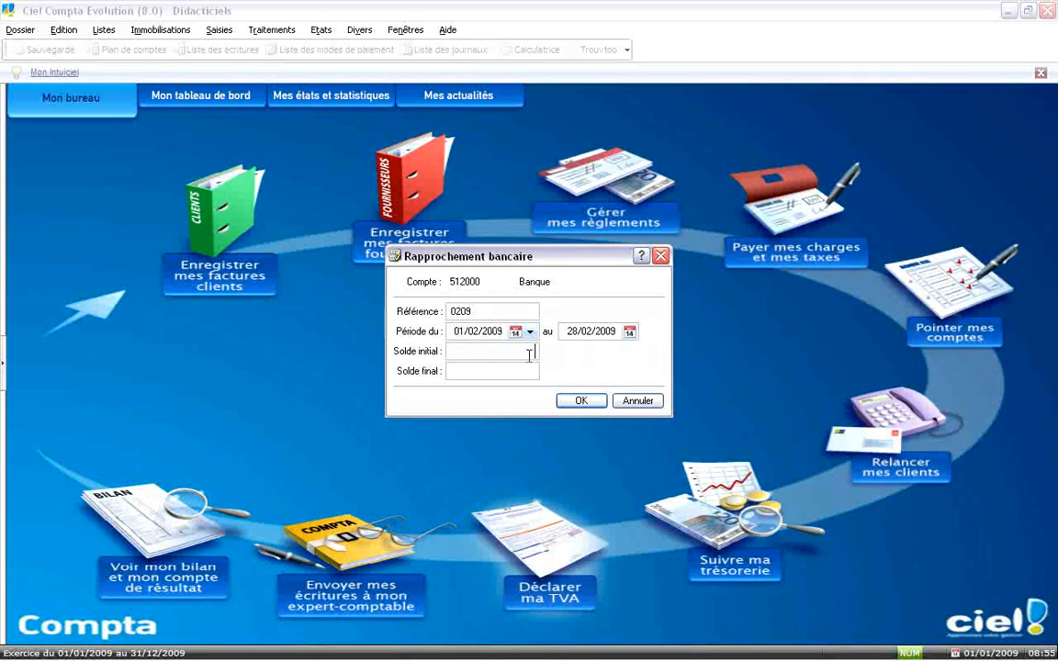
- Set the initial balance to 14 560 and the final balance to 22 150, and validate the reconciliation parameters
type("14 5")
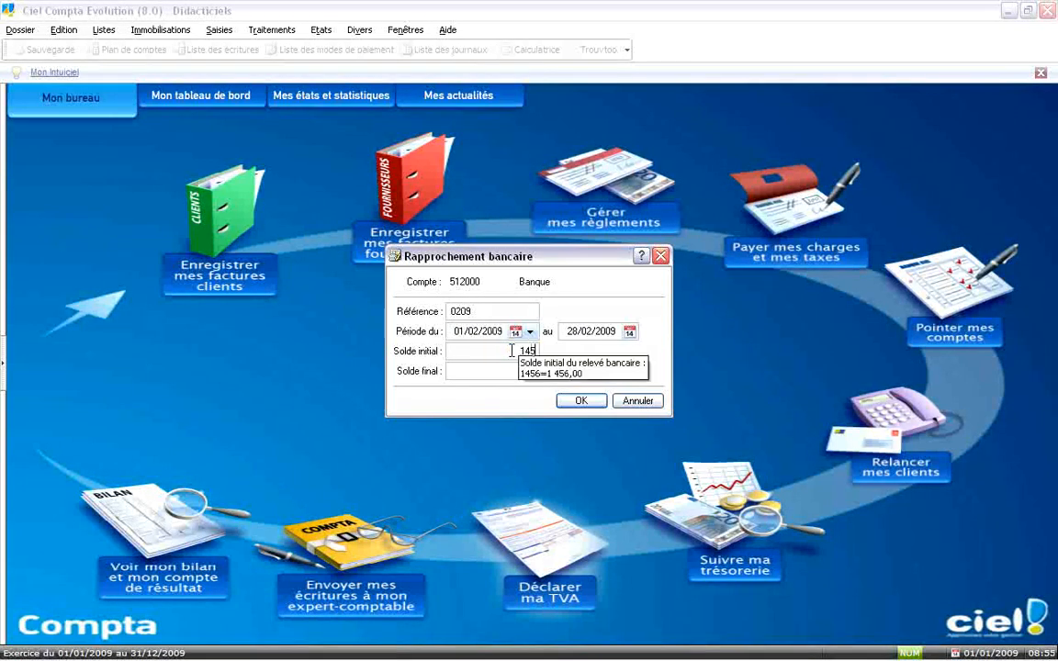
type("60")
key("Tab")
type("22150")
key("Tab")
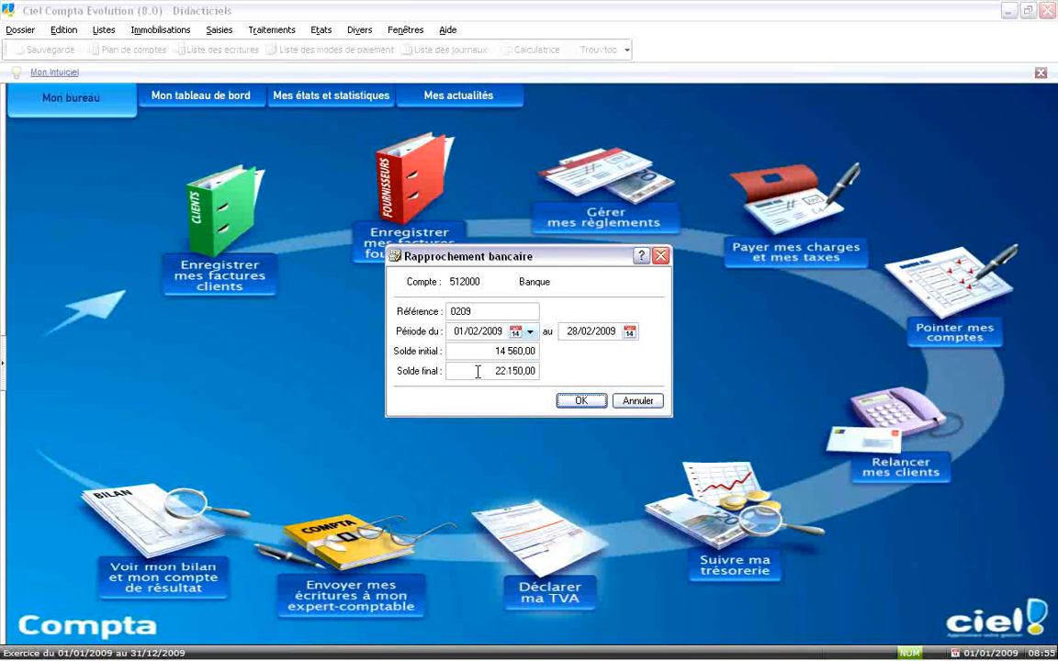
left_click(579, 401)
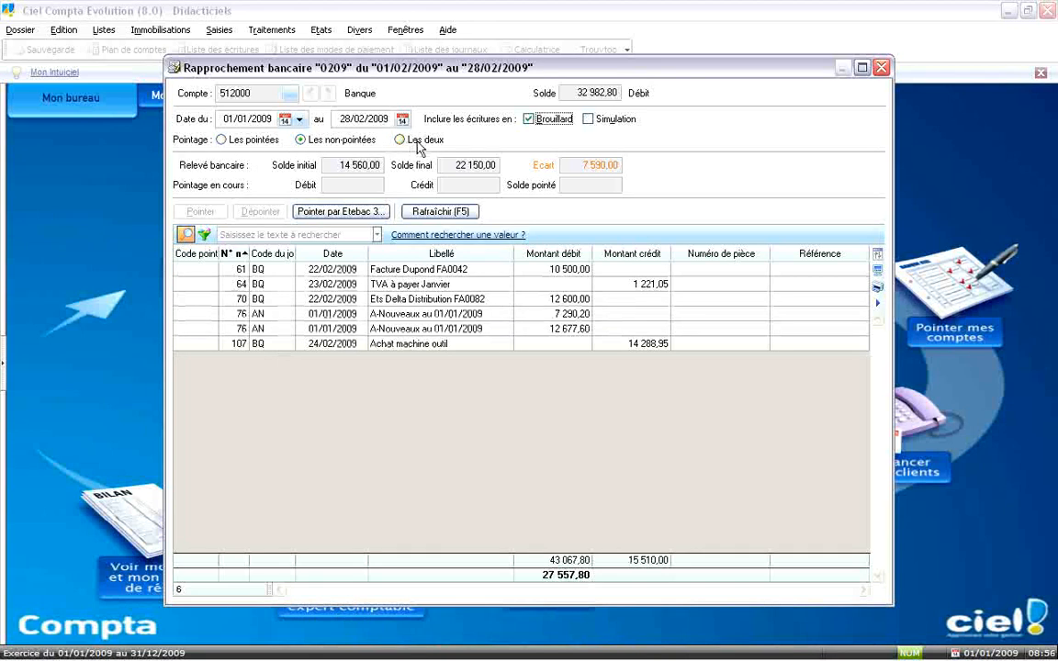
- Manually check off invoices FA0042 and FA0082, the January TVA and the Achat machine outil entry, and decline to finish the reconciliation
left_click(339, 142)
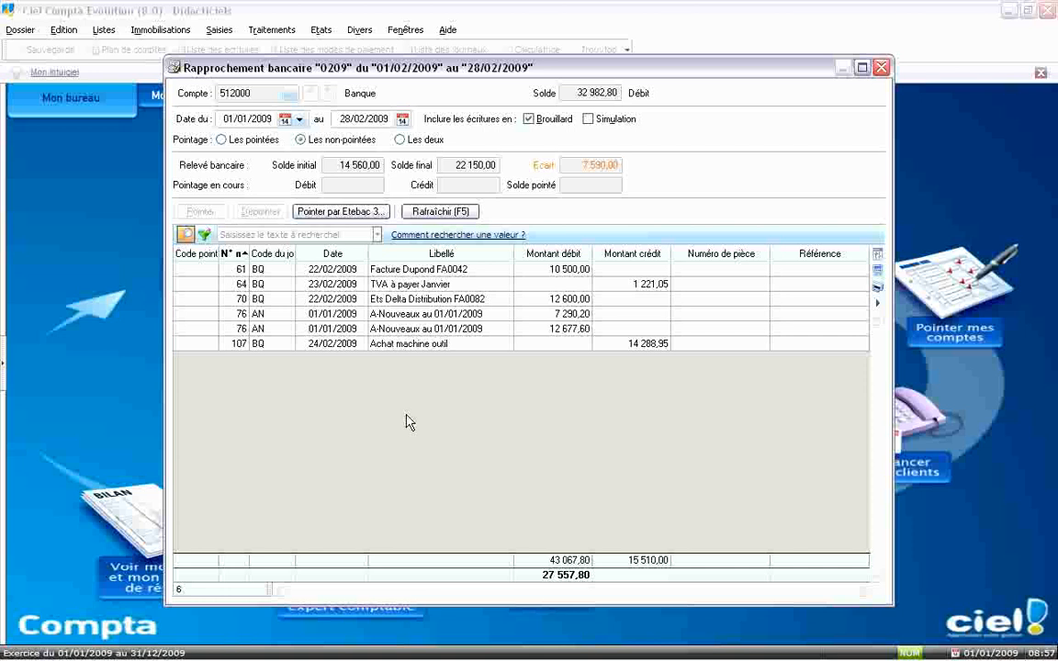
left_click(438, 272)
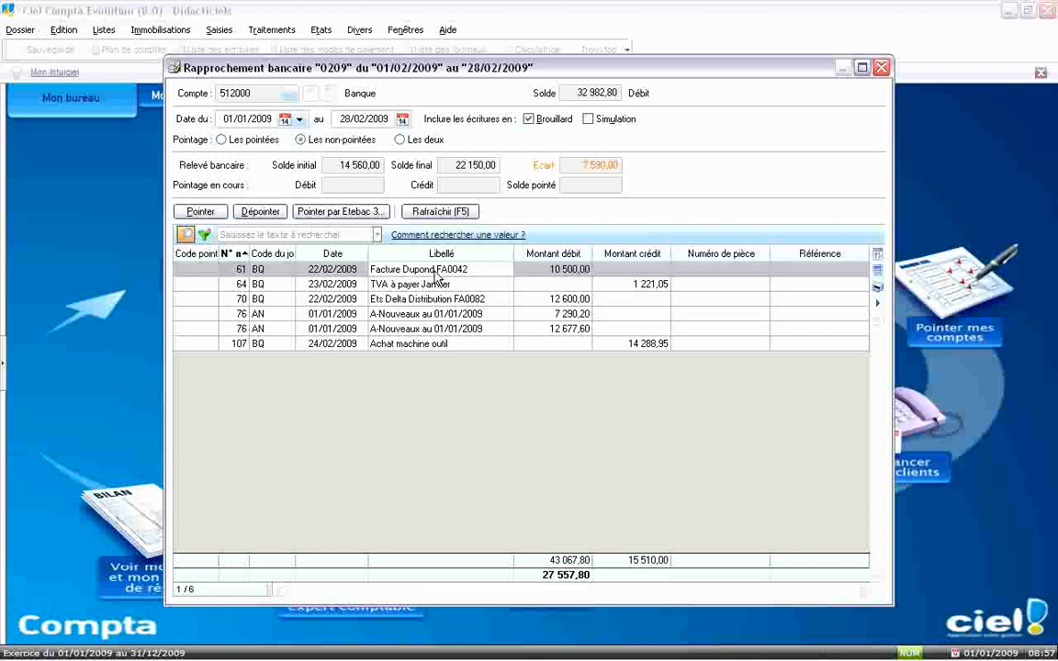
double_click(436, 272)
left_click(444, 284)
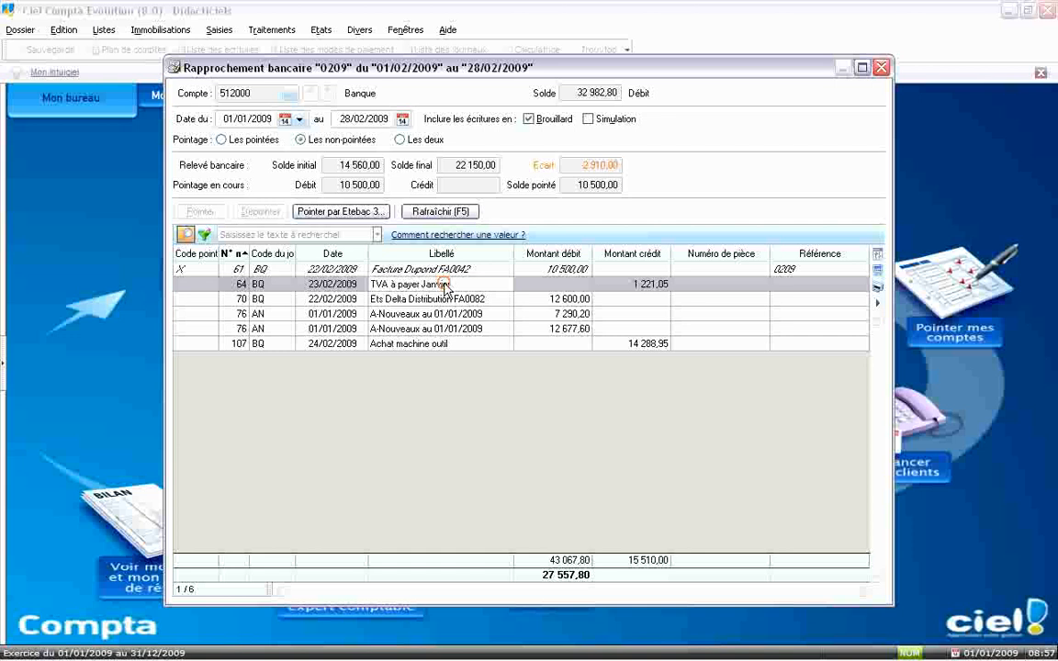
double_click(444, 284)
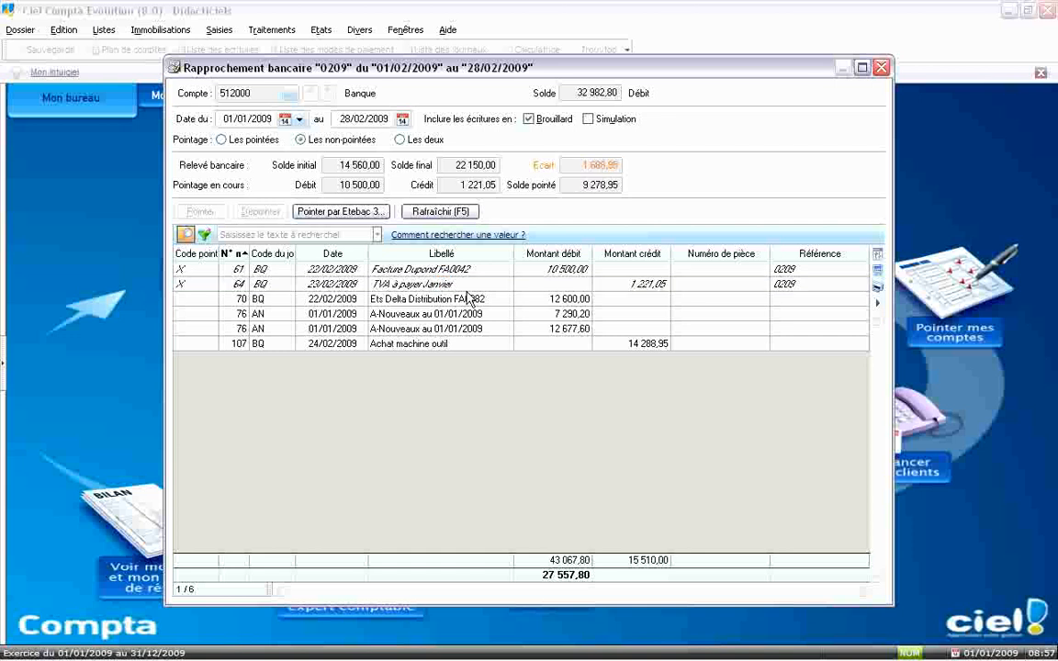
double_click(469, 298)
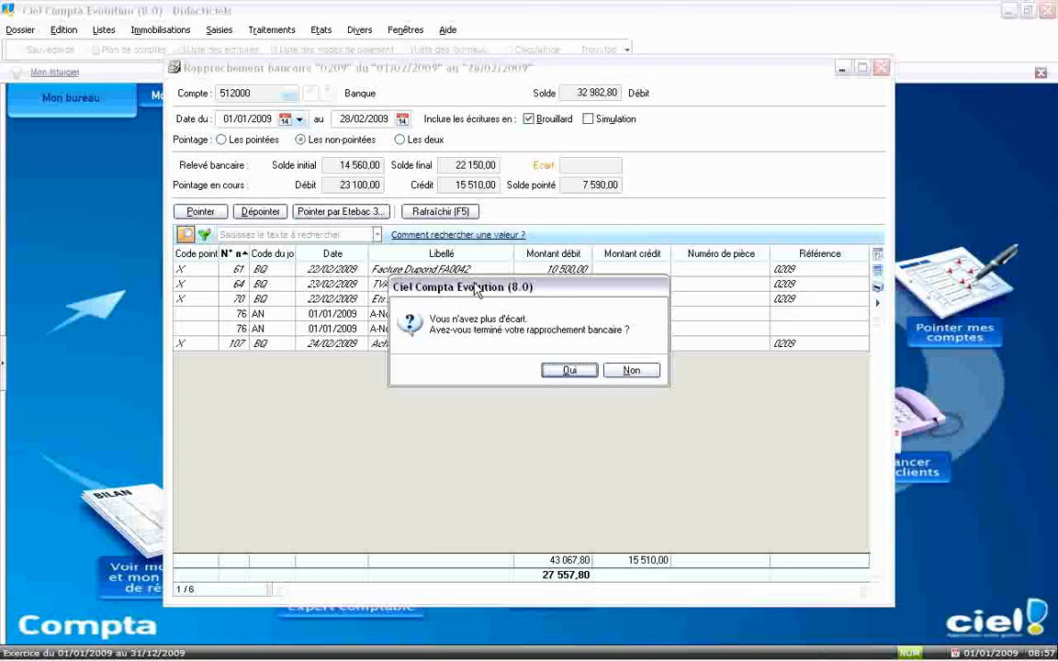
left_click_drag(476, 291, 416, 404)
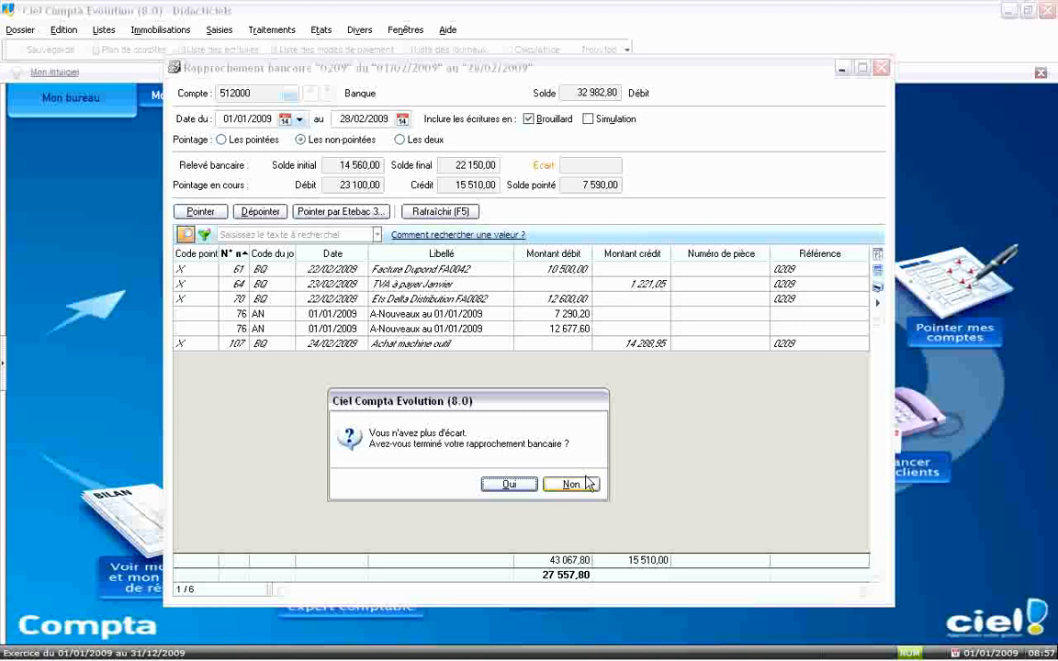
left_click(572, 484)
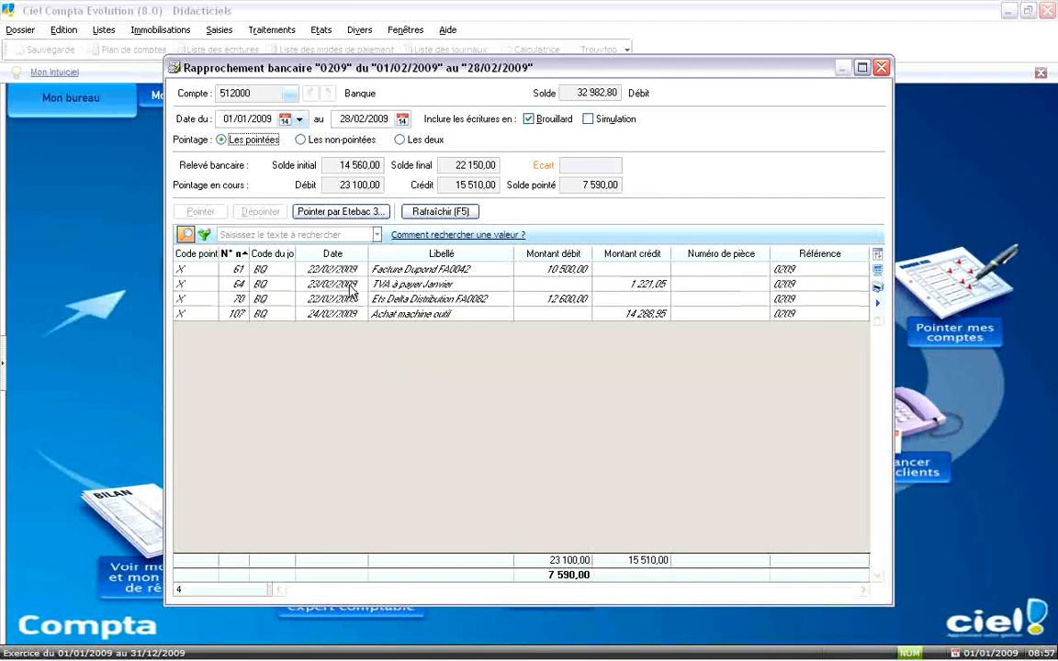
- Display the unchecked entries and match them through Etebac 3 using the statement file Import ETEBAC (rapprochement).TXT
left_click(303, 140)
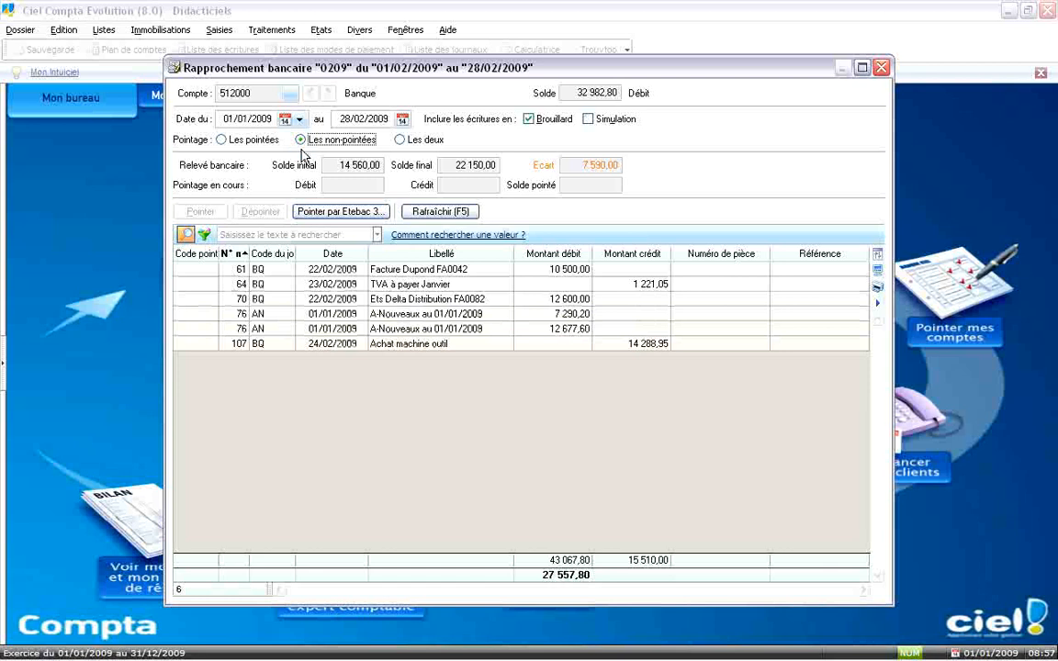
left_click(331, 213)
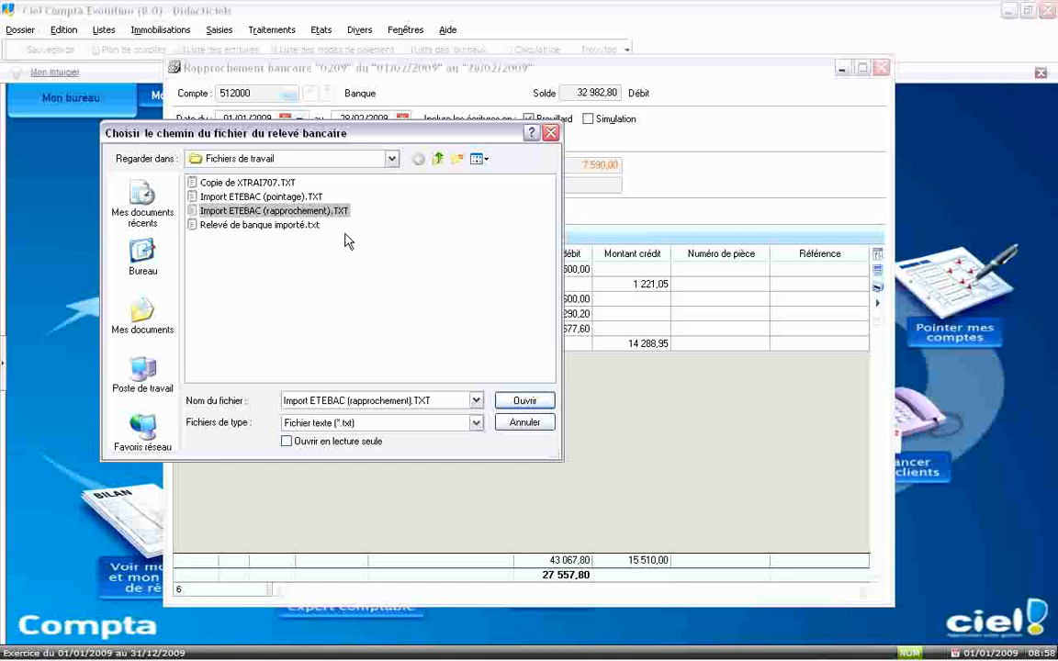
left_click(524, 402)
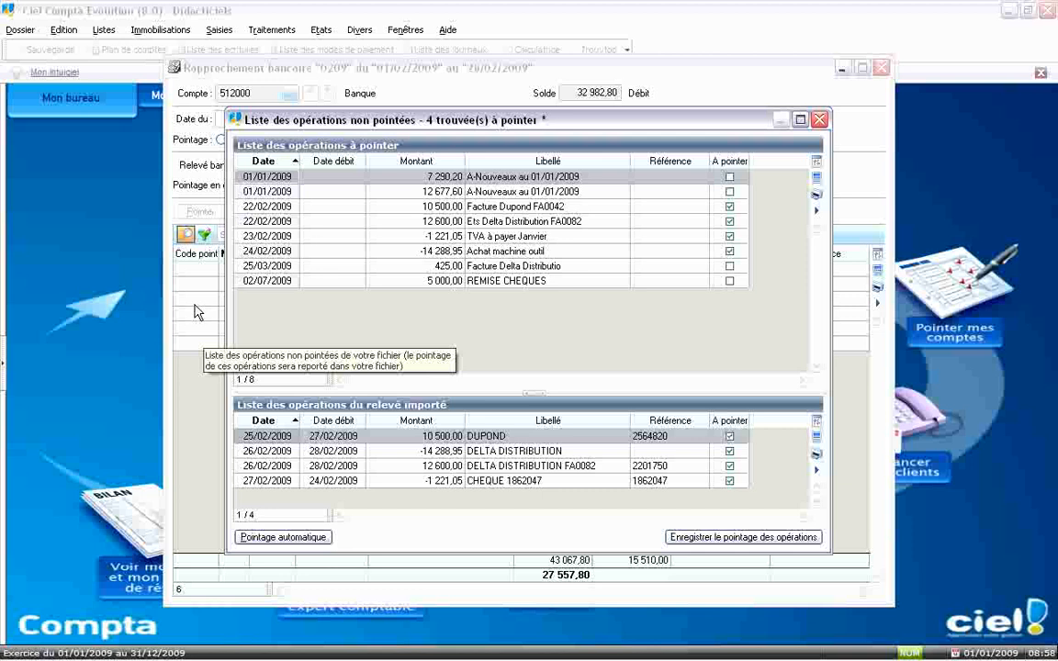
- Unmark and re-mark the Achat machine outil operation, and save the matched operations together with the current checking code
left_click(617, 222)
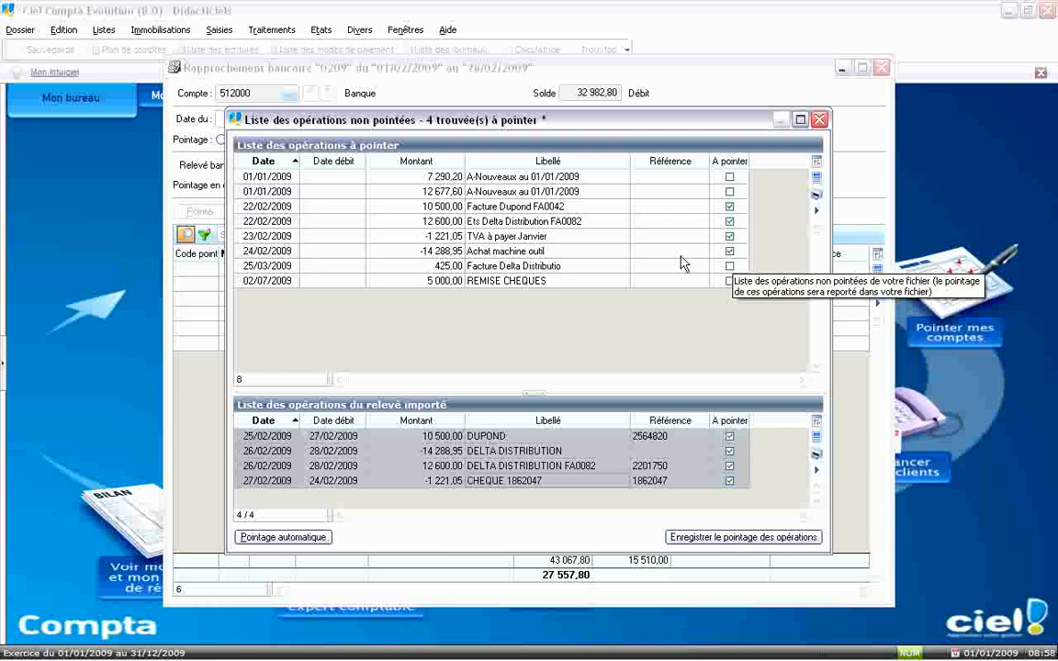
left_click(729, 251)
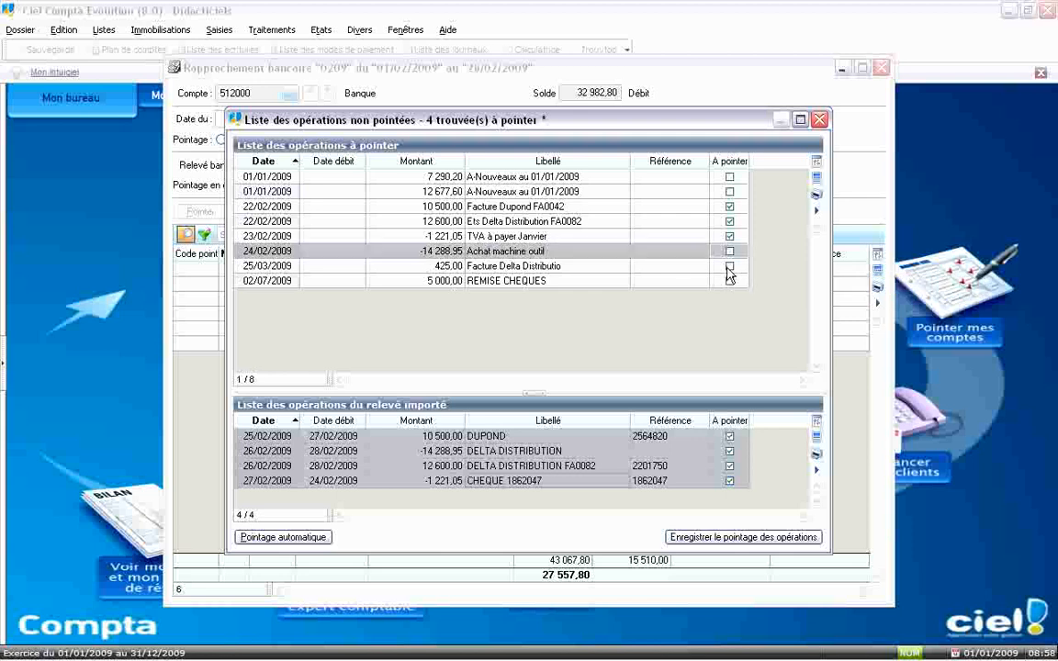
left_click(730, 252)
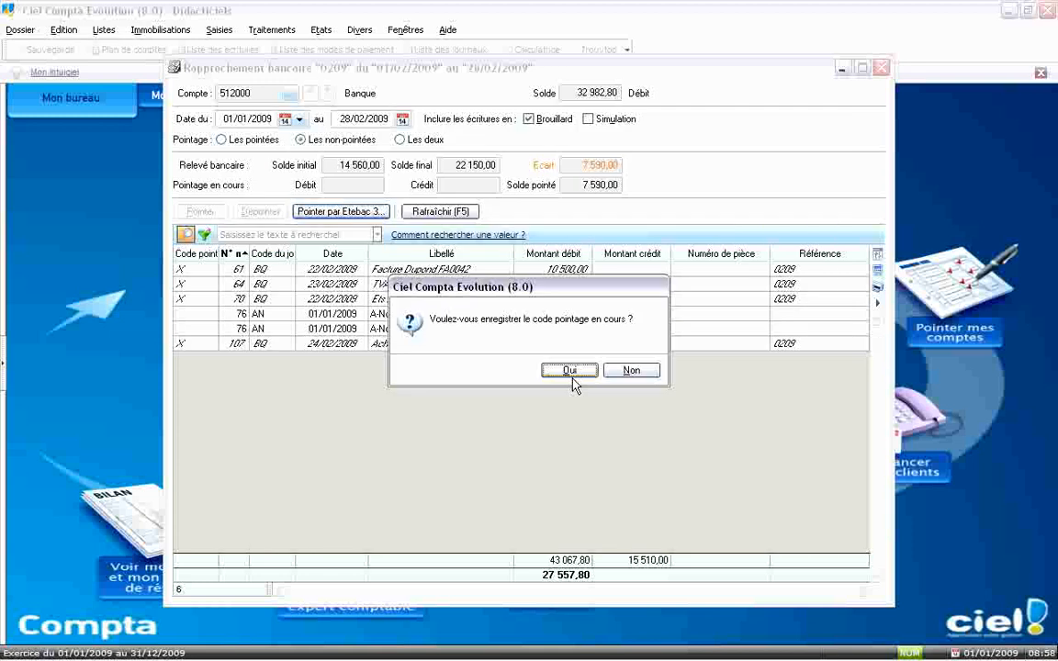
left_click(571, 372)
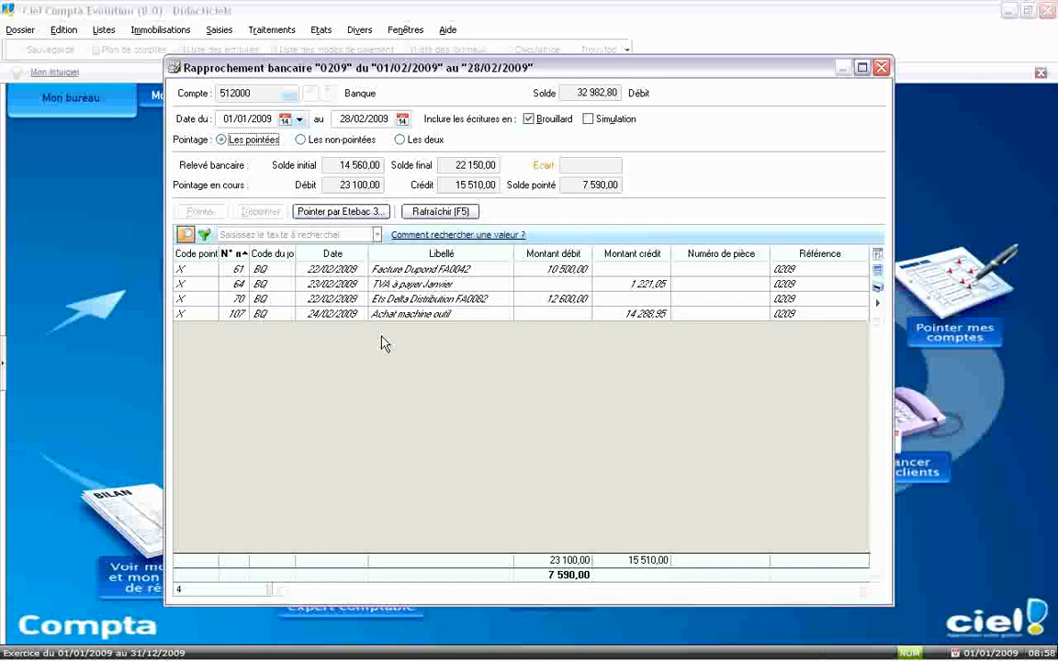
- Display both checked and unchecked entries, close the reconciliation and open the list of bank reconciliations
left_click(401, 140)
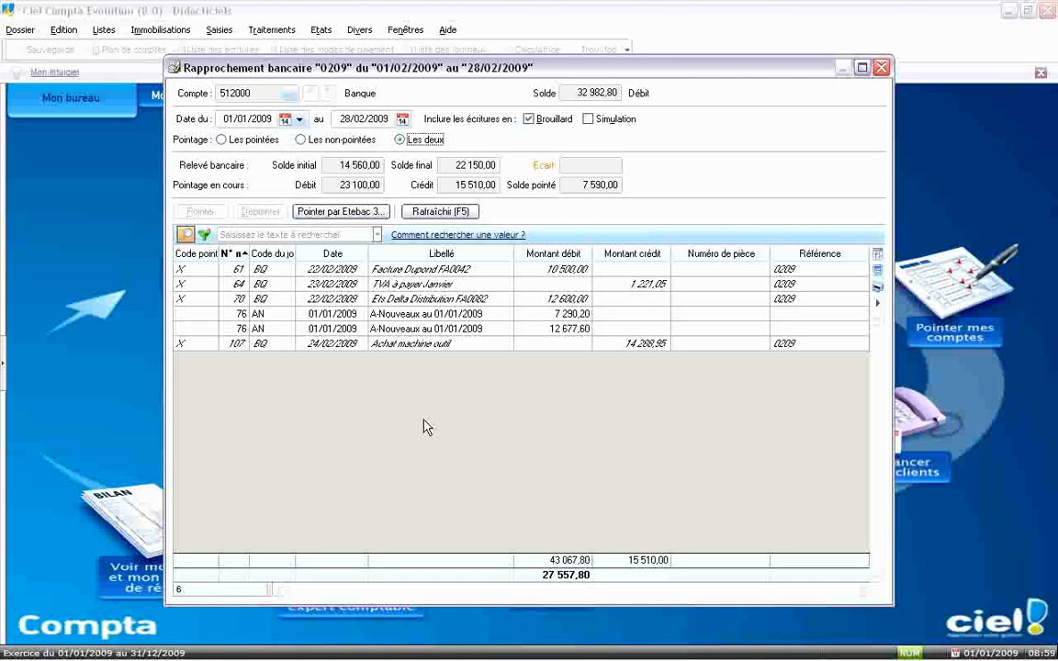
left_click(881, 67)
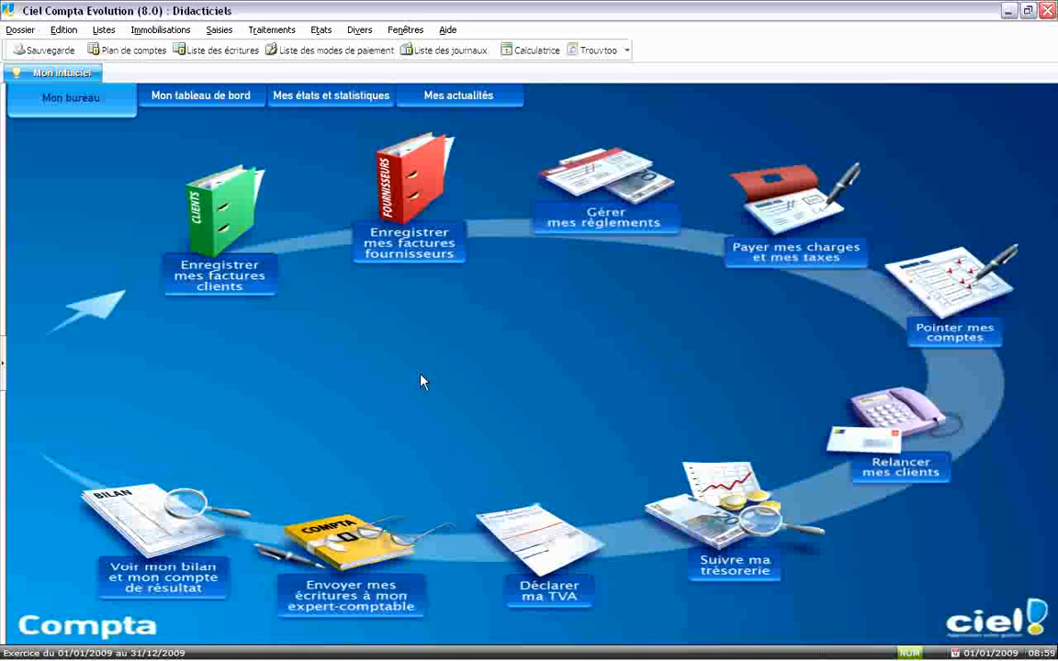
left_click(272, 29)
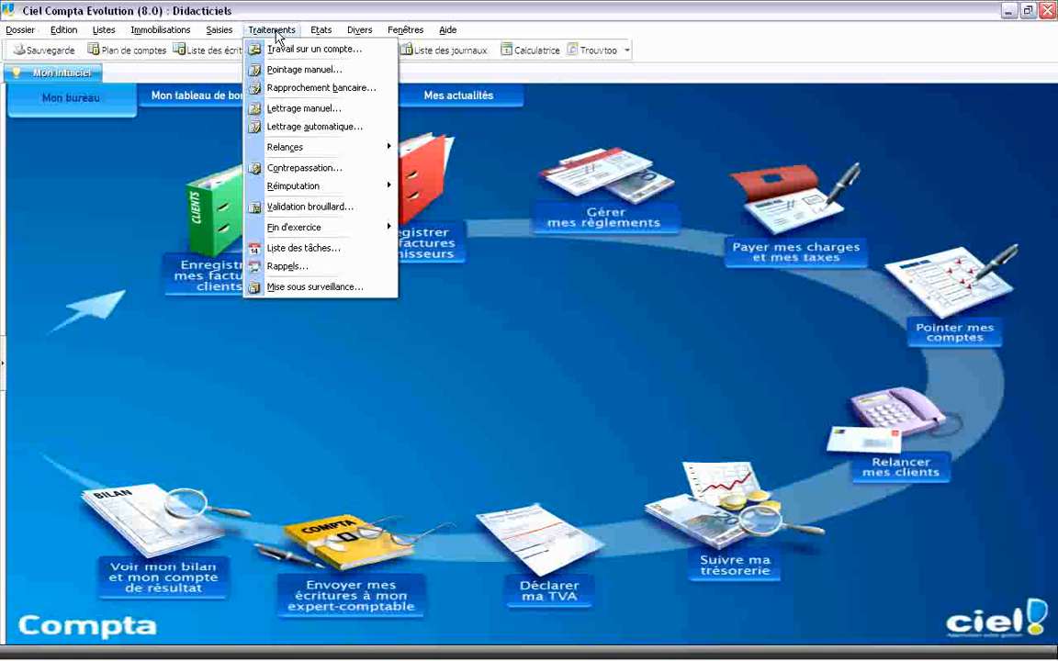
left_click(317, 87)
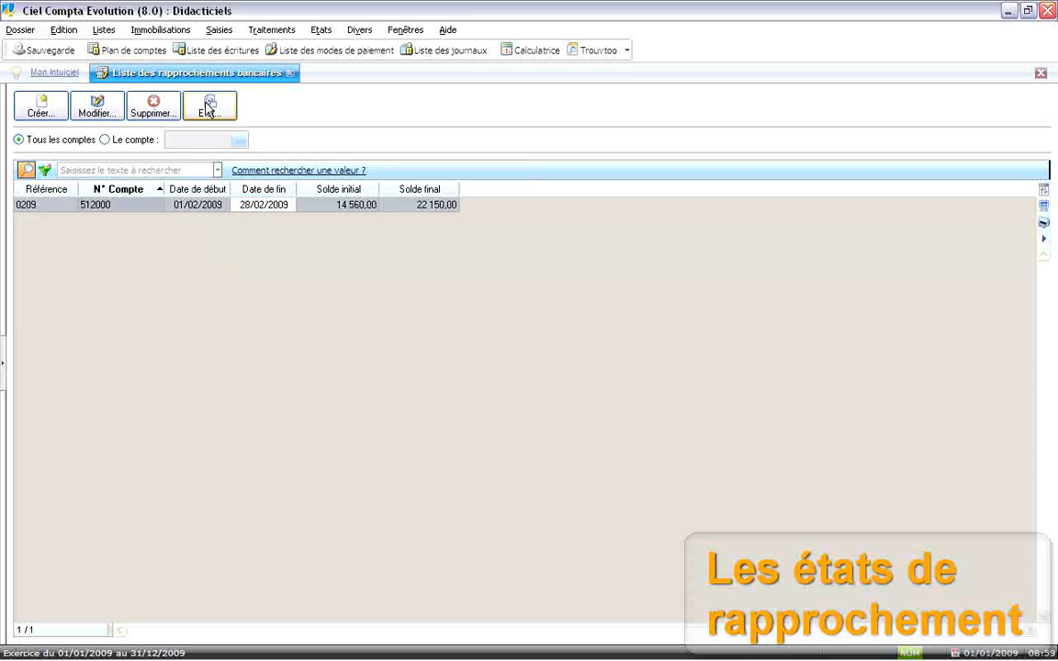
- Preview the Etat de rapprochement bancaire report for reconciliation 0209, review it down to the ECART line and close it
left_click(209, 108)
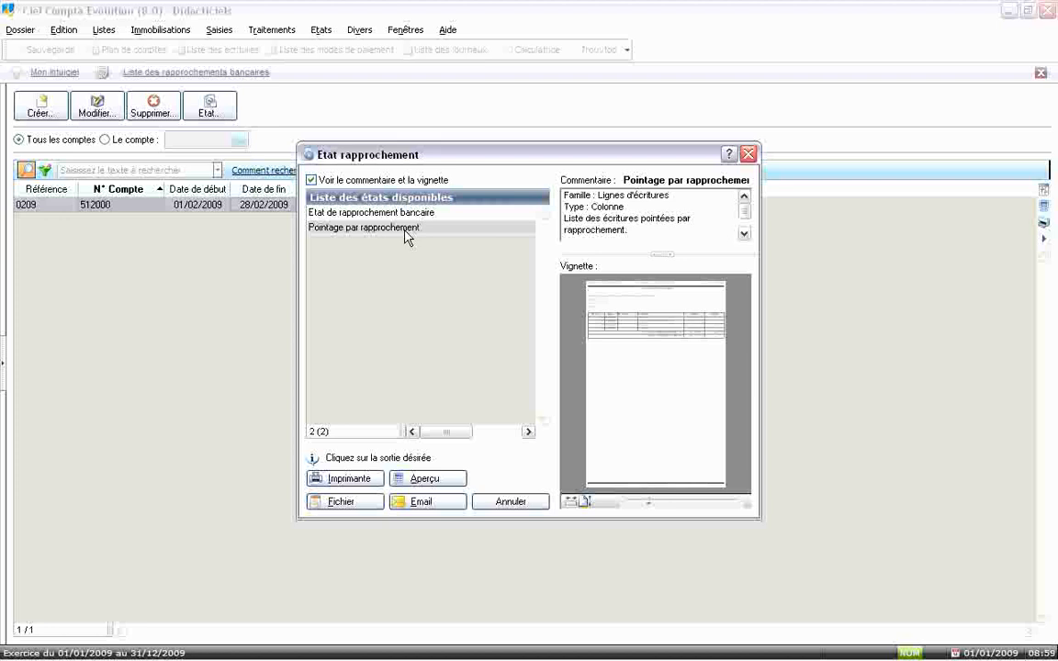
key("Up")
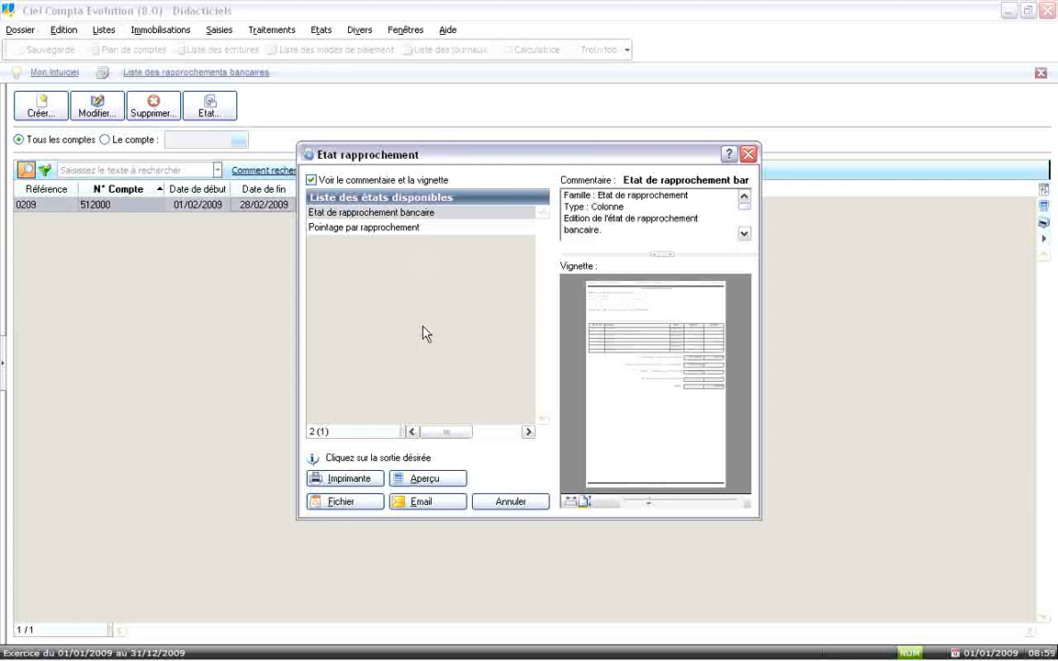
key("Return")
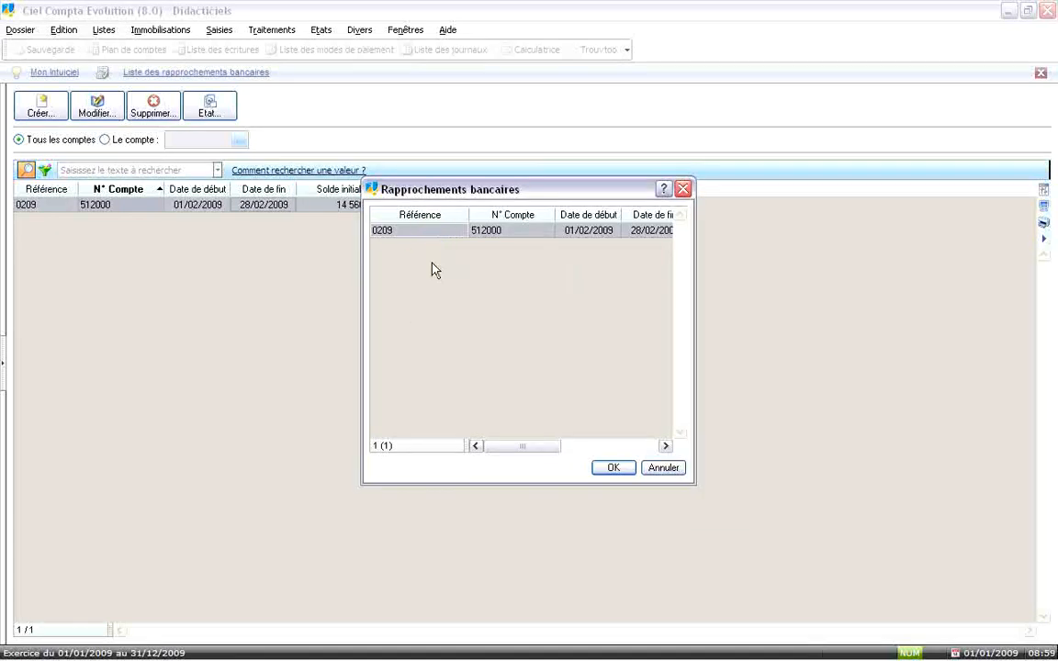
left_click(614, 467)
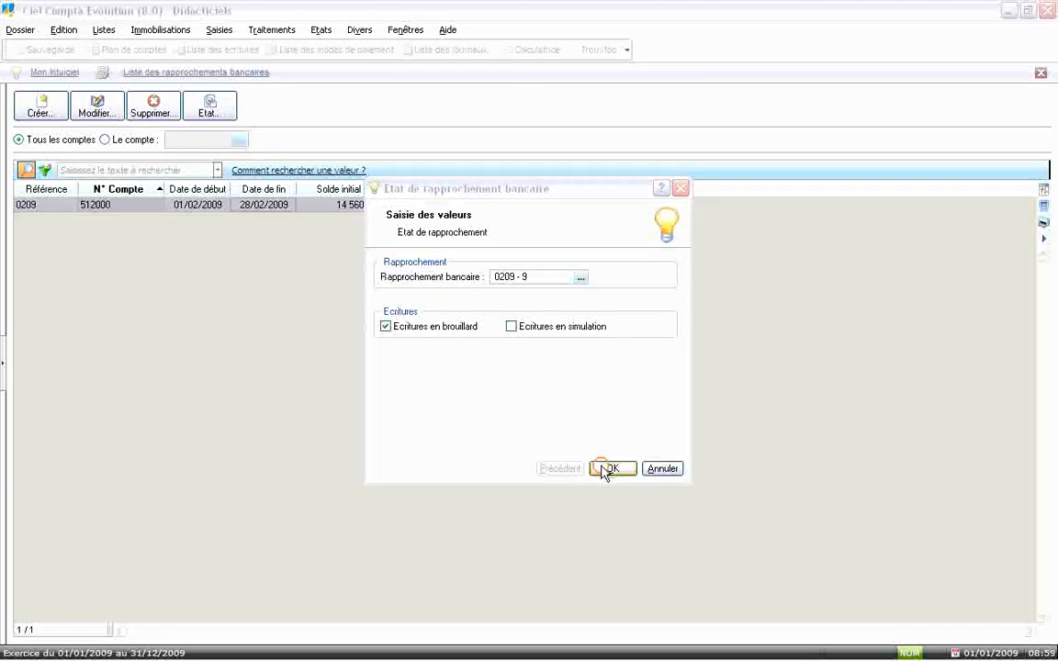
left_click(609, 468)
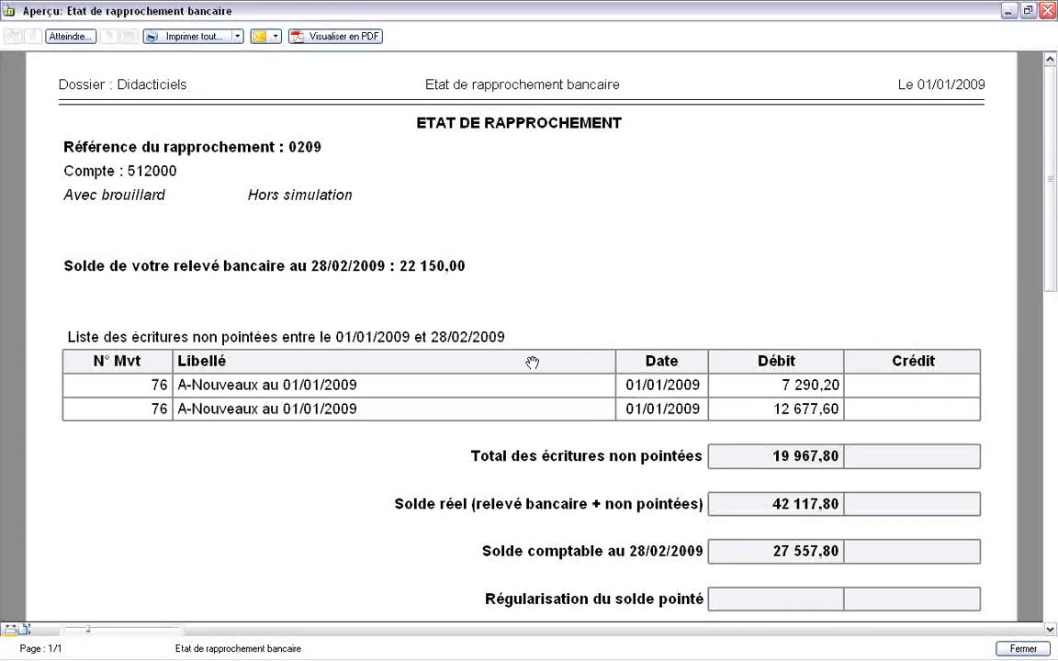
scroll(326, 336, "down", 5)
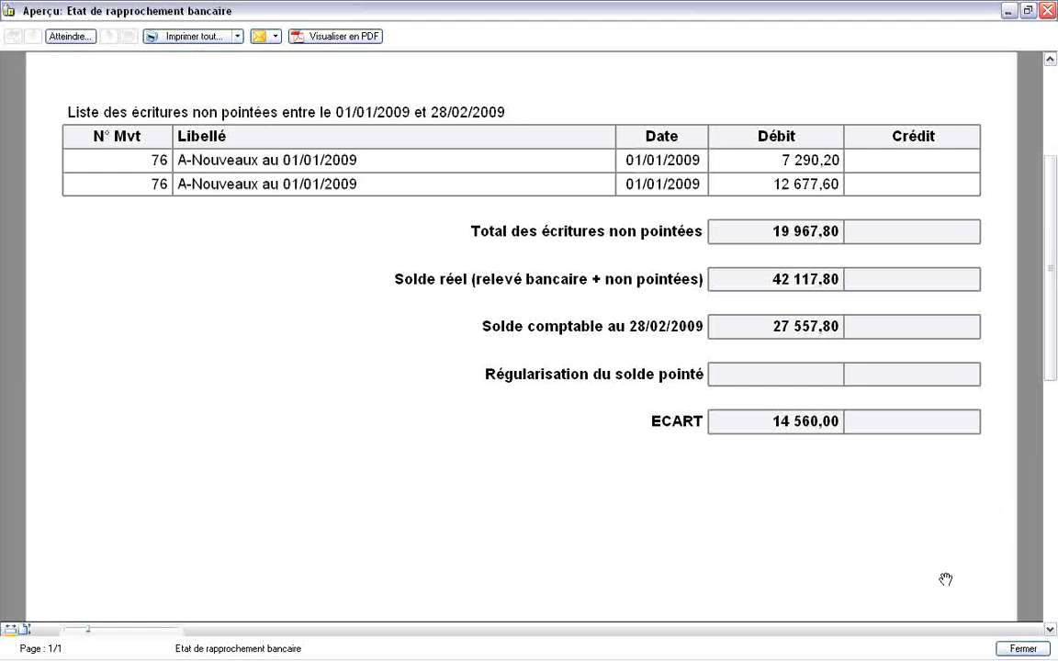
left_click(1024, 648)
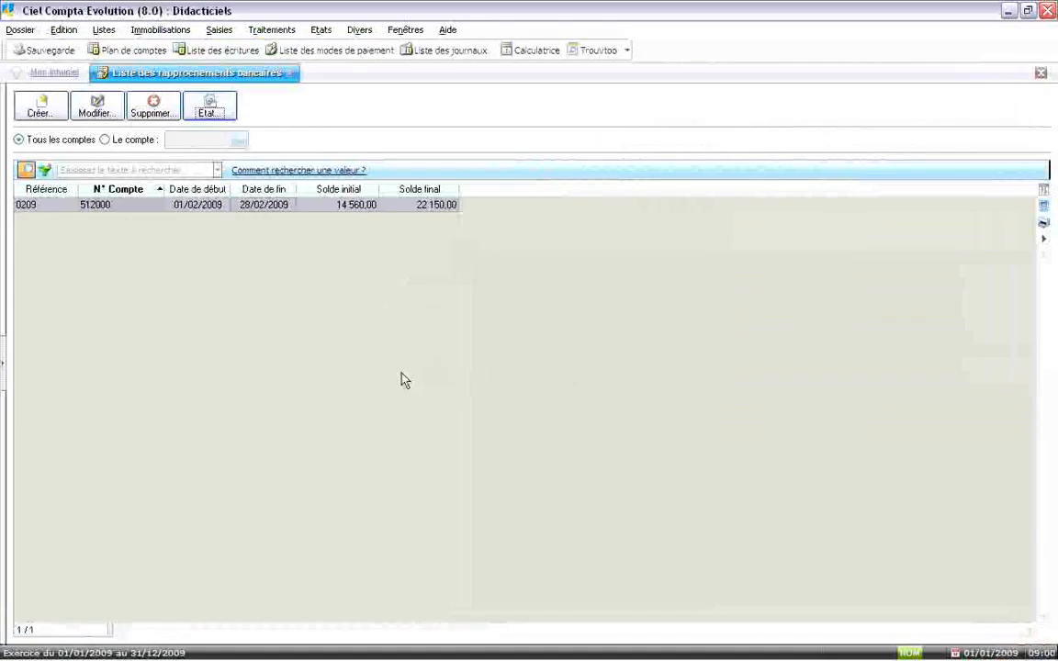
- Preview the Pointage par rapprochement report for bank reconciliation 0209, close it and close the list of bank reconciliations
left_click(213, 108)
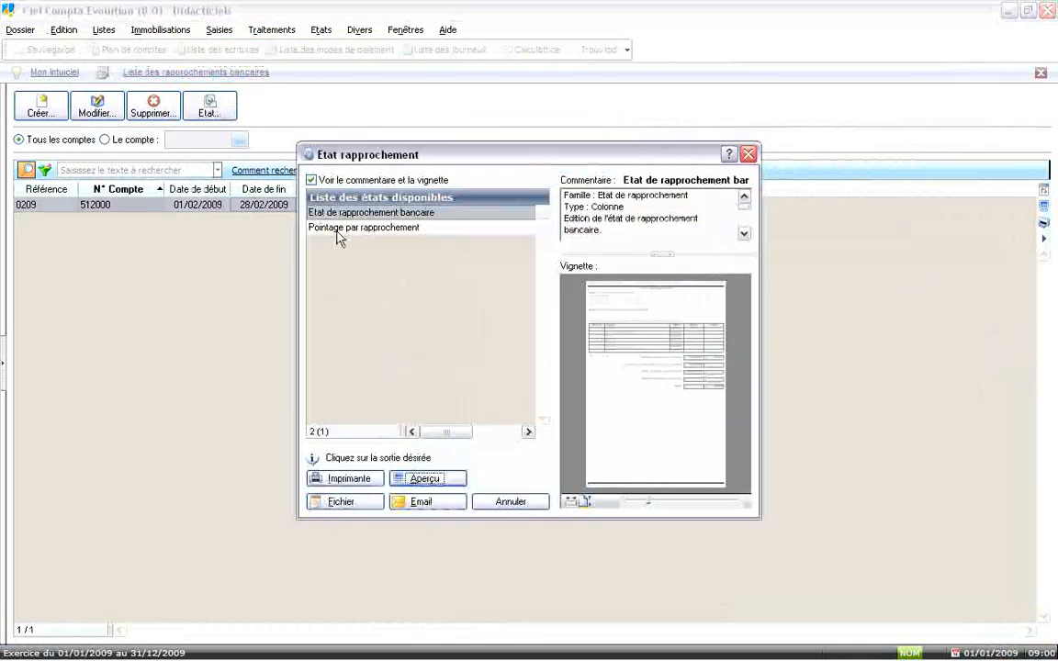
left_click(338, 230)
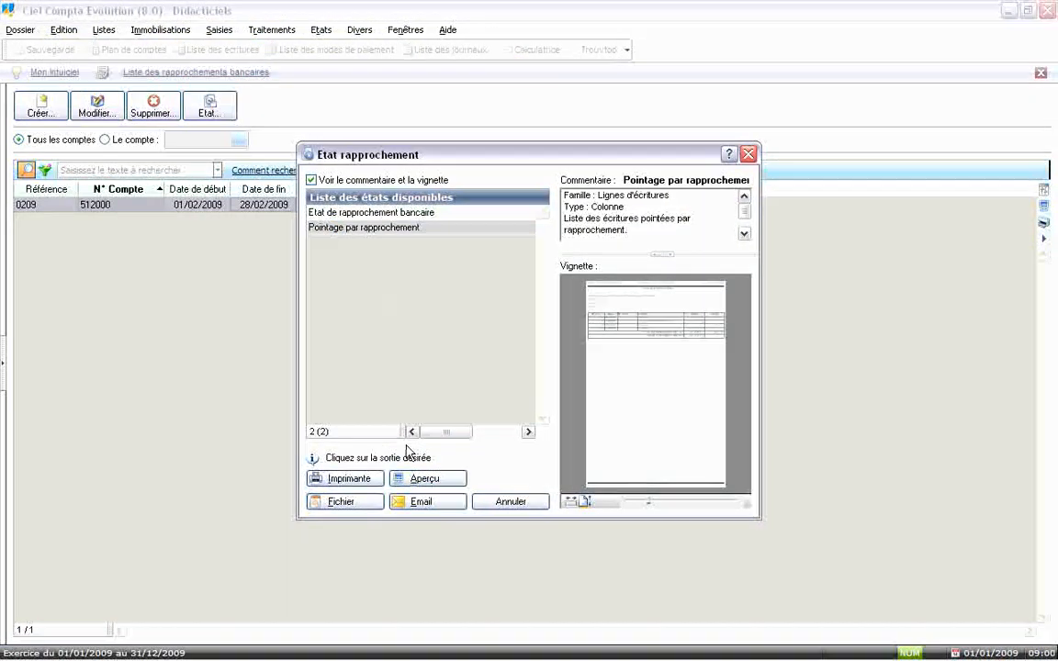
left_click(427, 479)
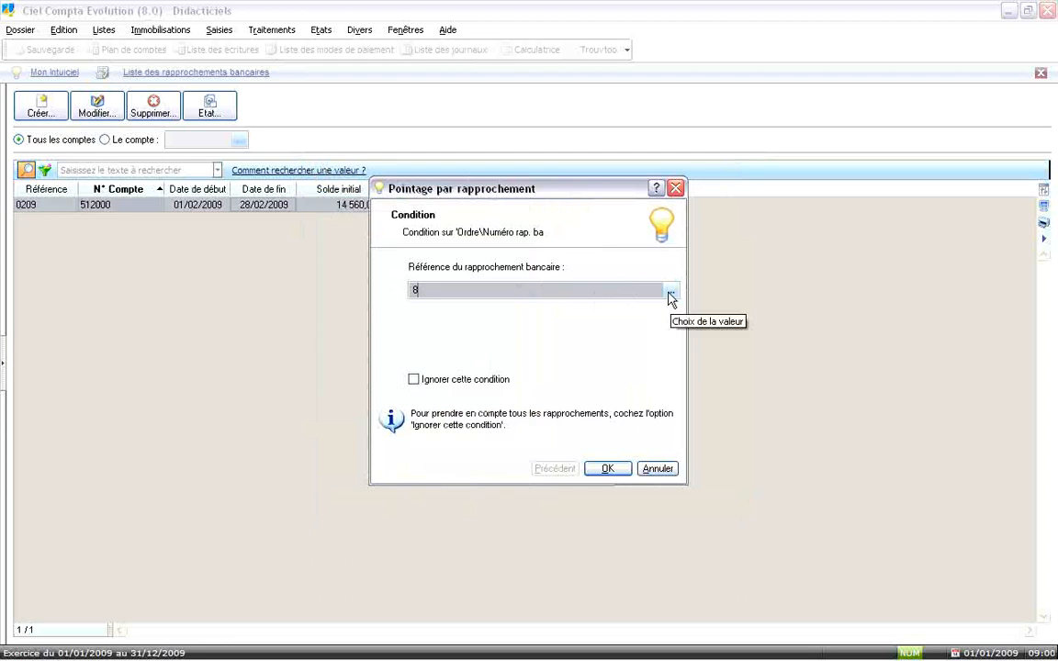
left_click(671, 292)
left_click(612, 468)
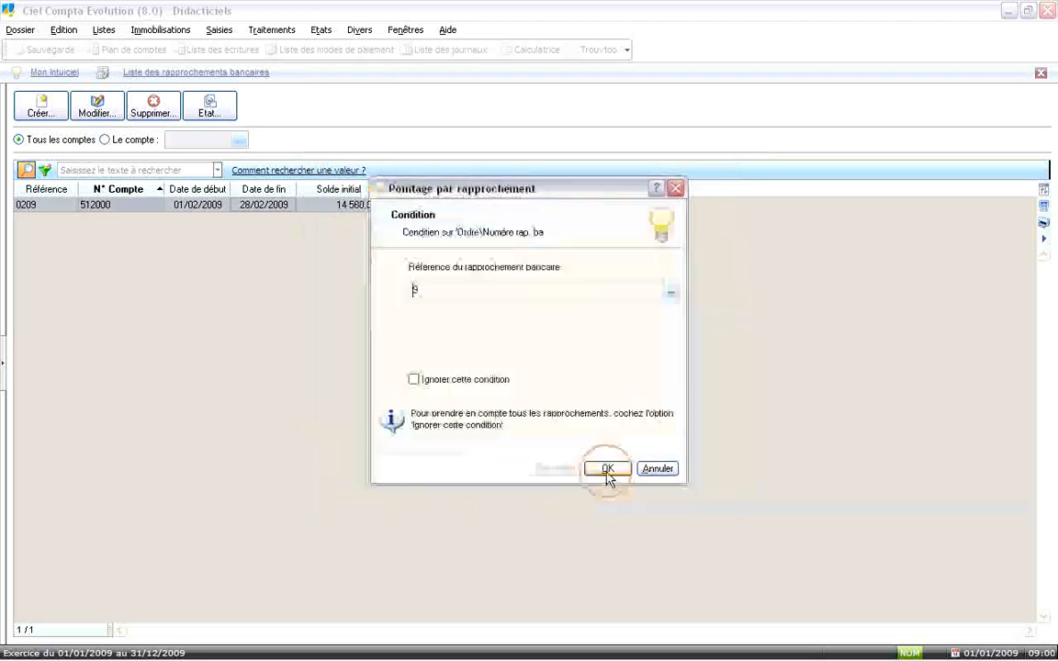
left_click(611, 470)
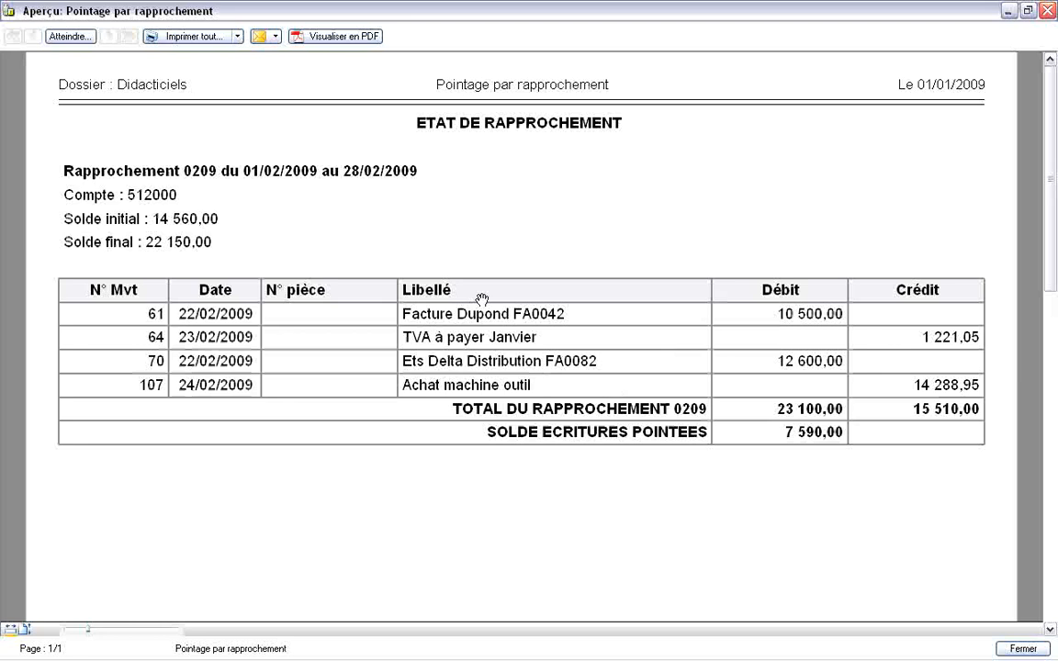
key("Escape")
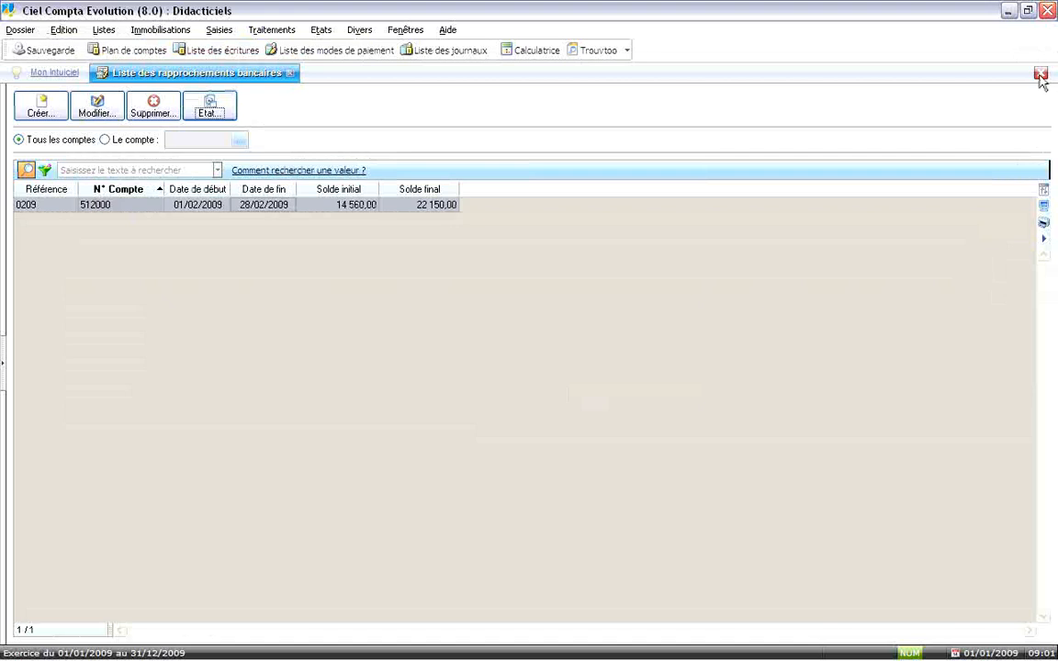
left_click(1041, 75)
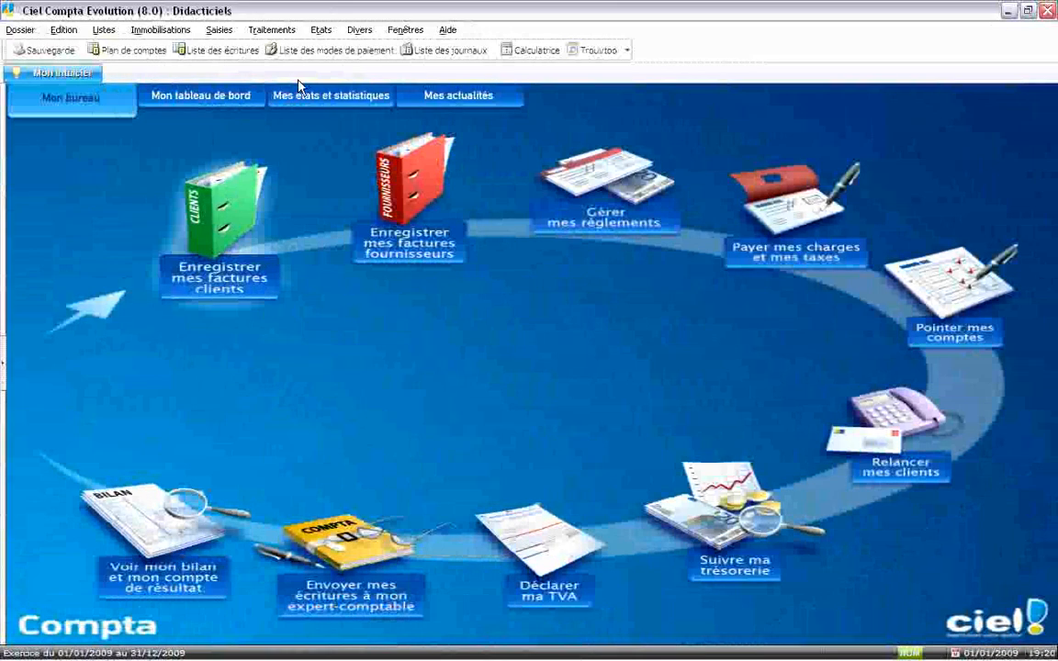
- Open manual checking (Pointage manuel) for the Banque account 512000 and look at the account's balance
left_click(272, 30)
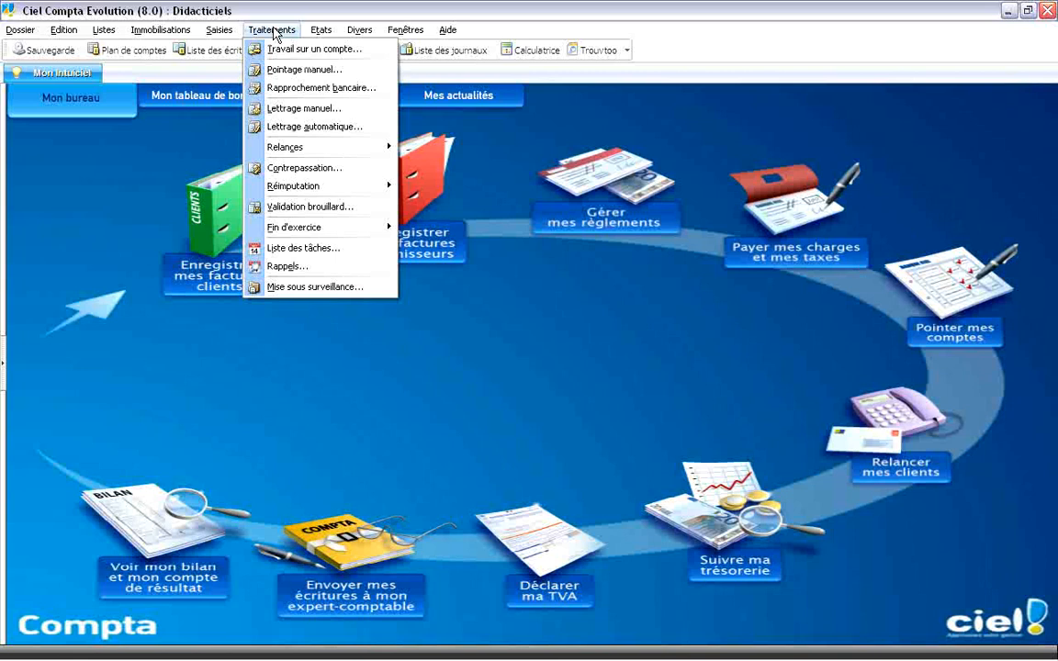
left_click(290, 28)
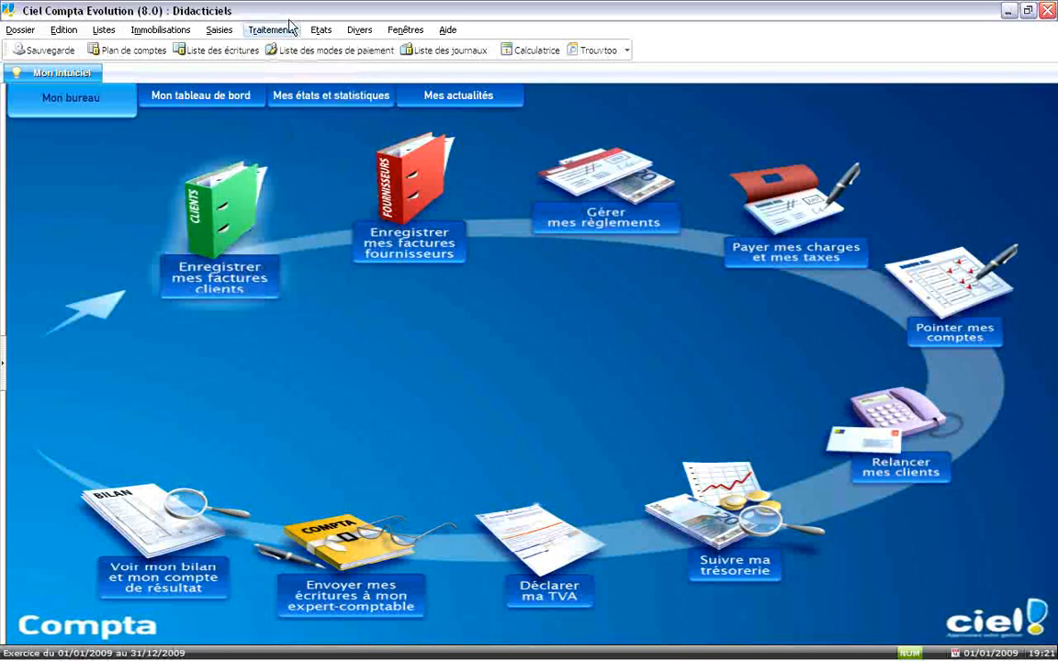
left_click(272, 29)
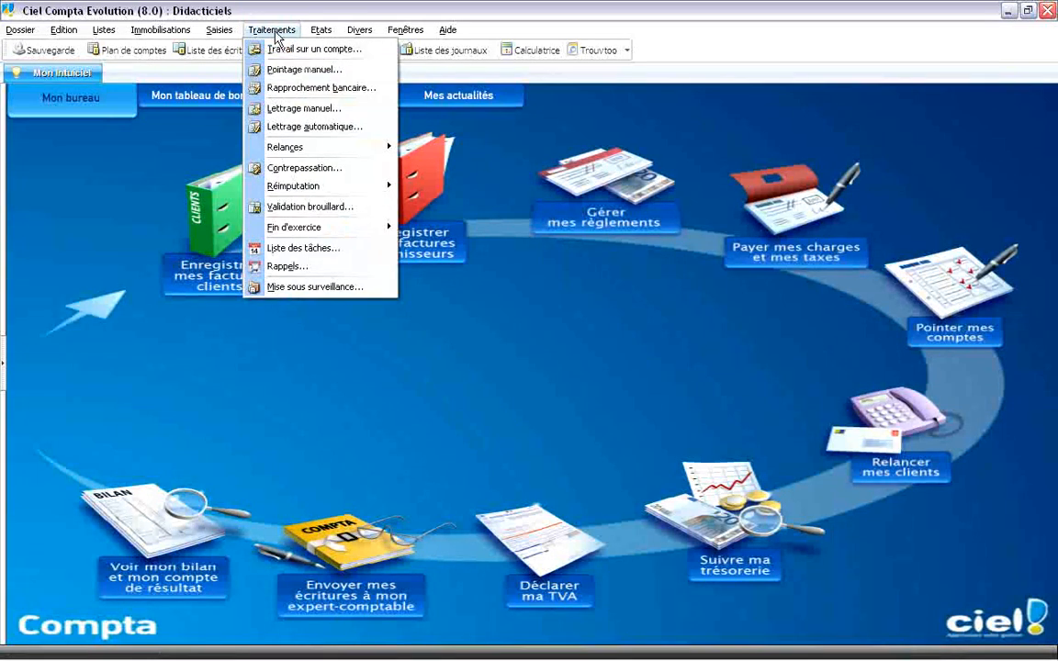
left_click(328, 70)
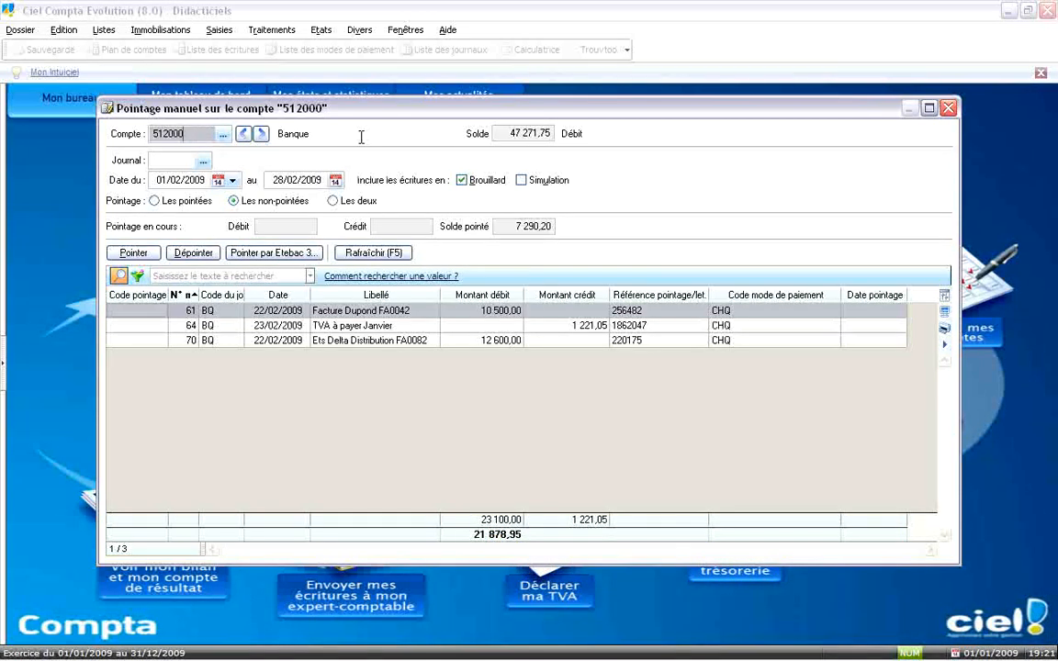
left_click(511, 133)
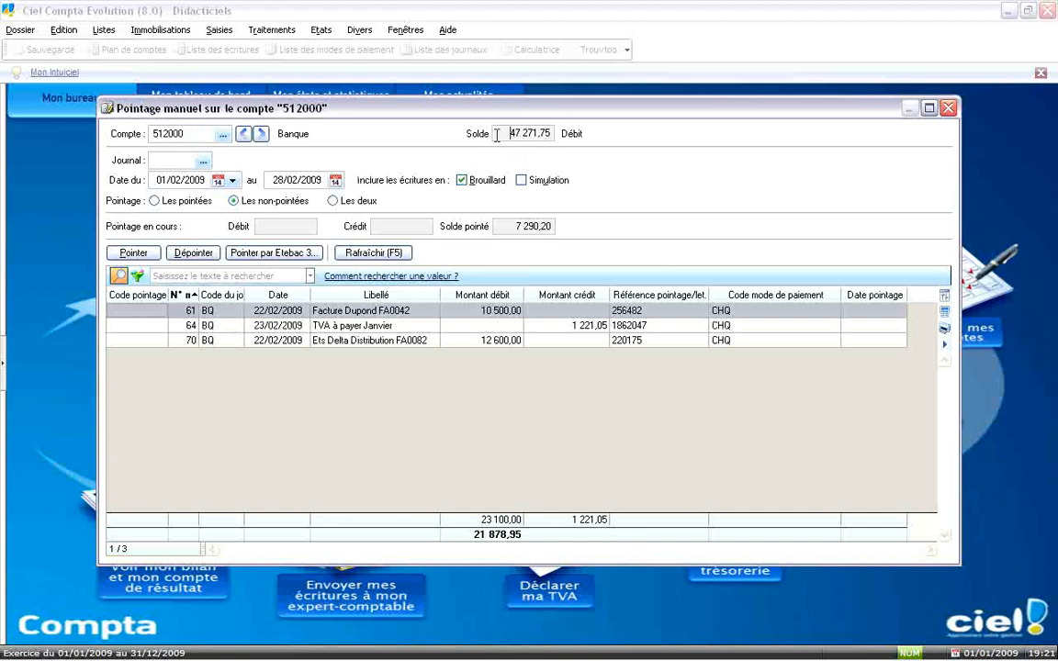
- Filter the entries by the BQ journal, replace it with AN, and display only checked entries from 01/01/2009
left_click(177, 158)
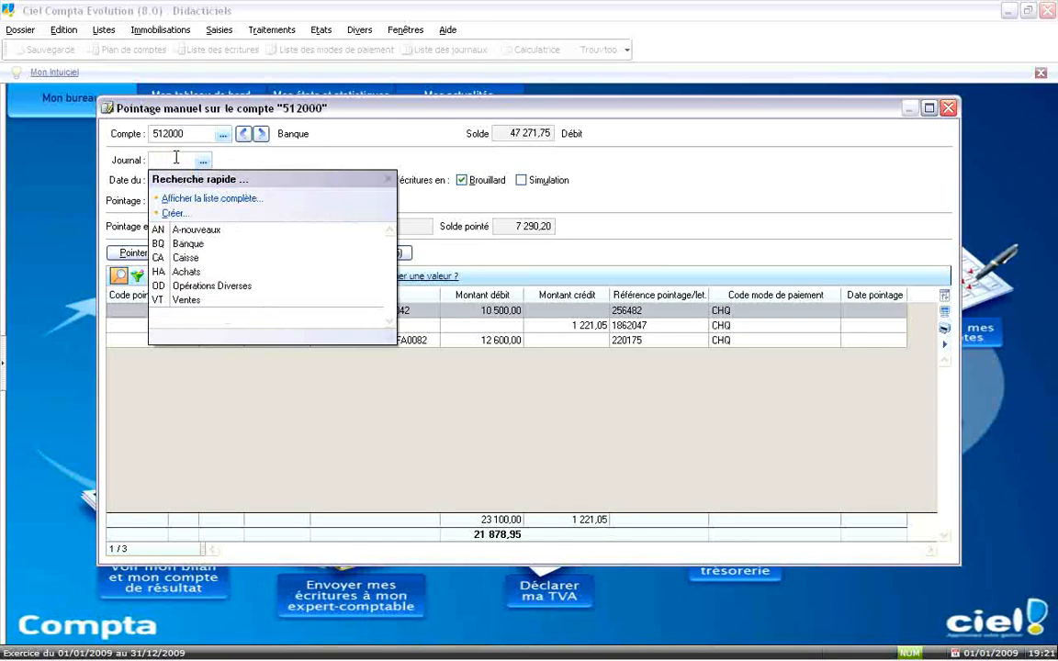
left_click(184, 243)
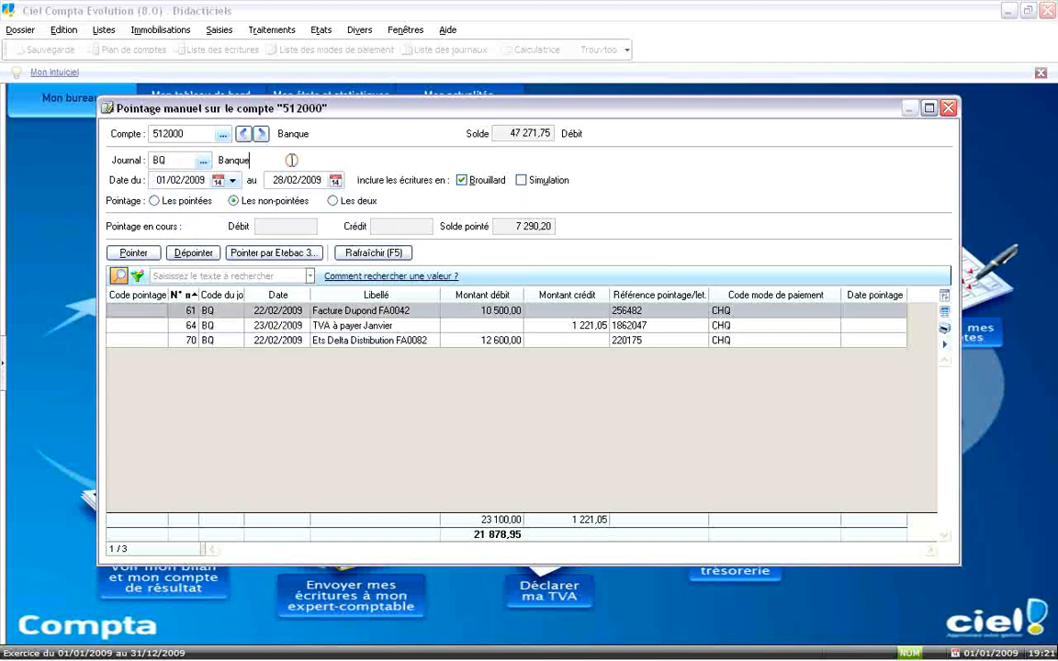
left_click(203, 161)
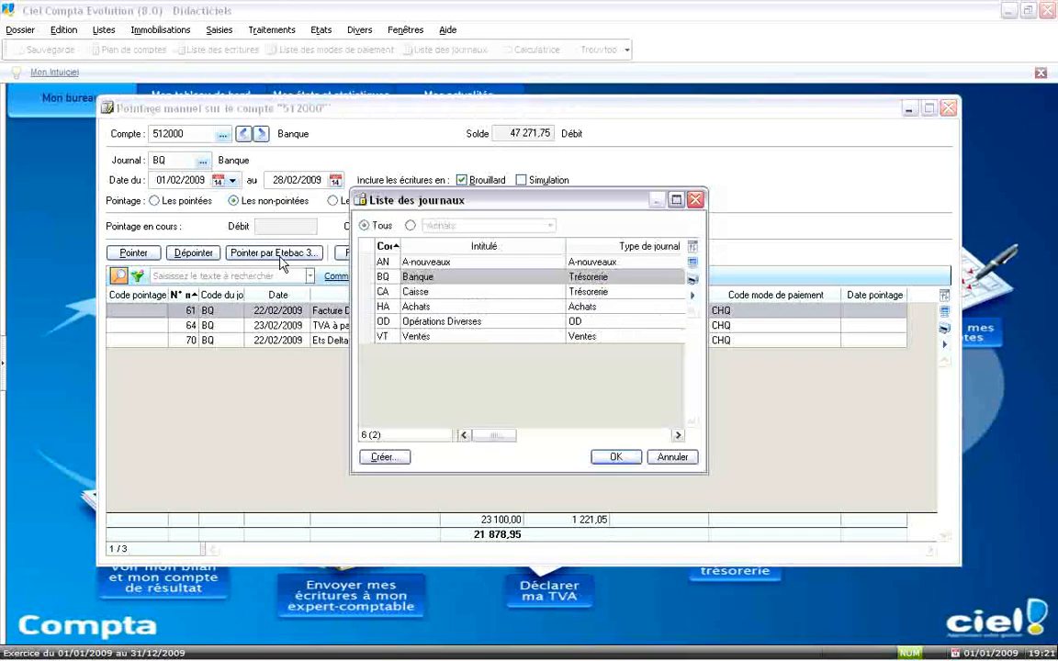
double_click(406, 262)
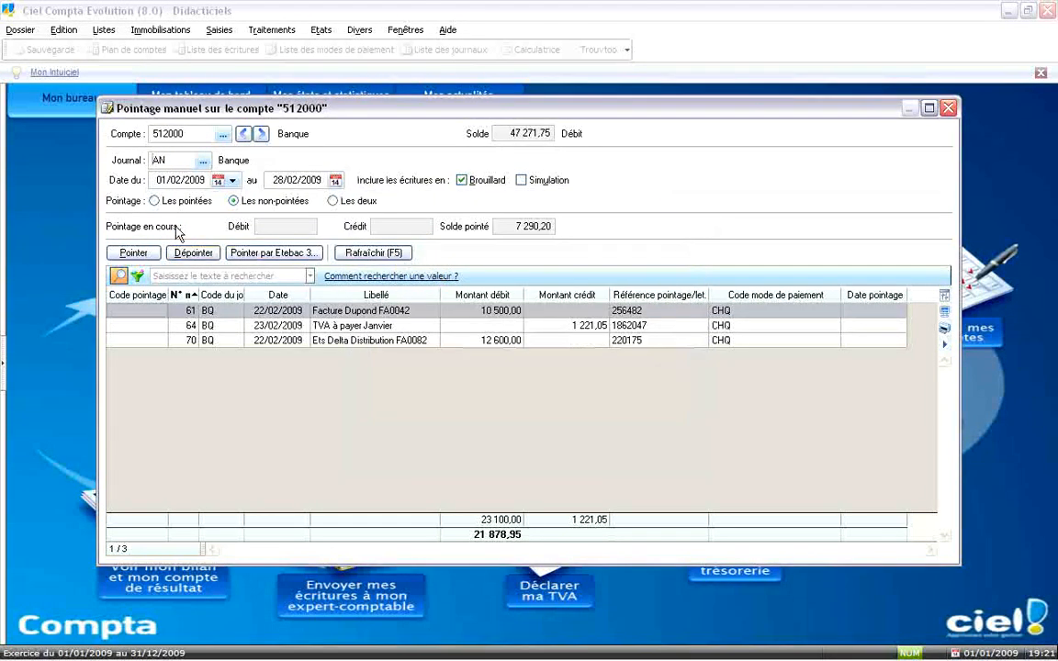
left_click(155, 201)
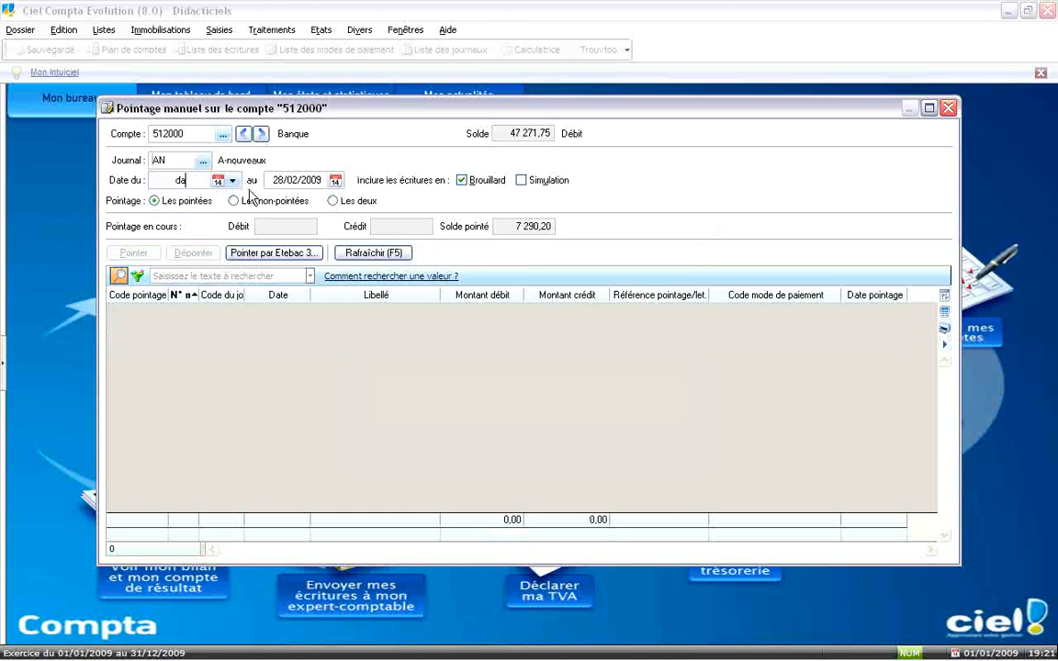
key("Tab")
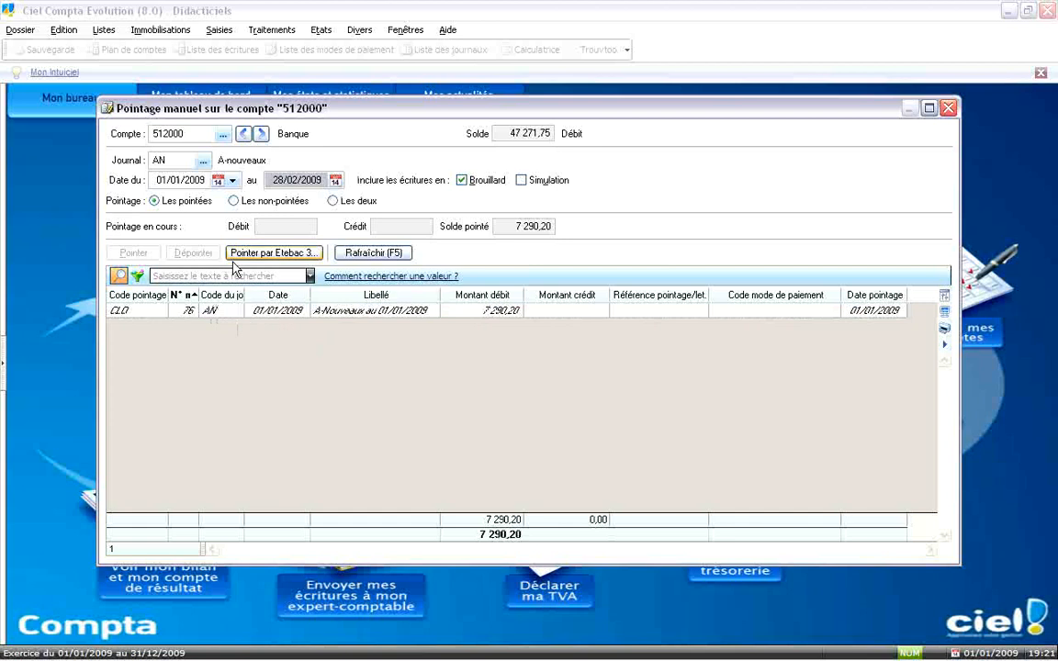
- Clear the journal filter and set the start date of the period to 01/02/2009
left_click(187, 161)
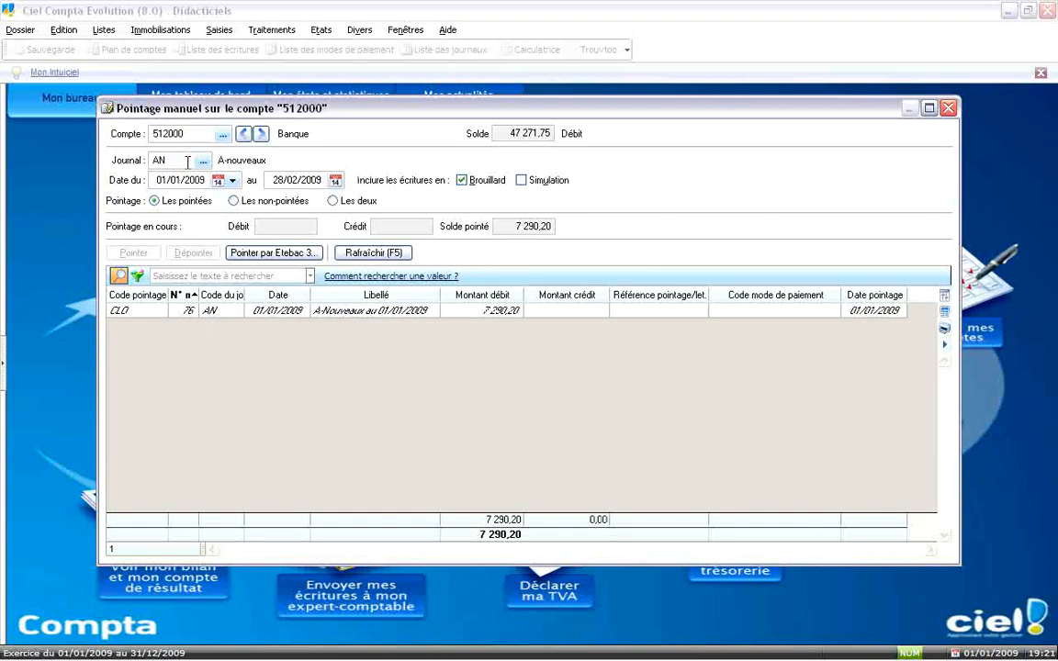
key("BackSpace")
key("BackSpace")
key("Tab")
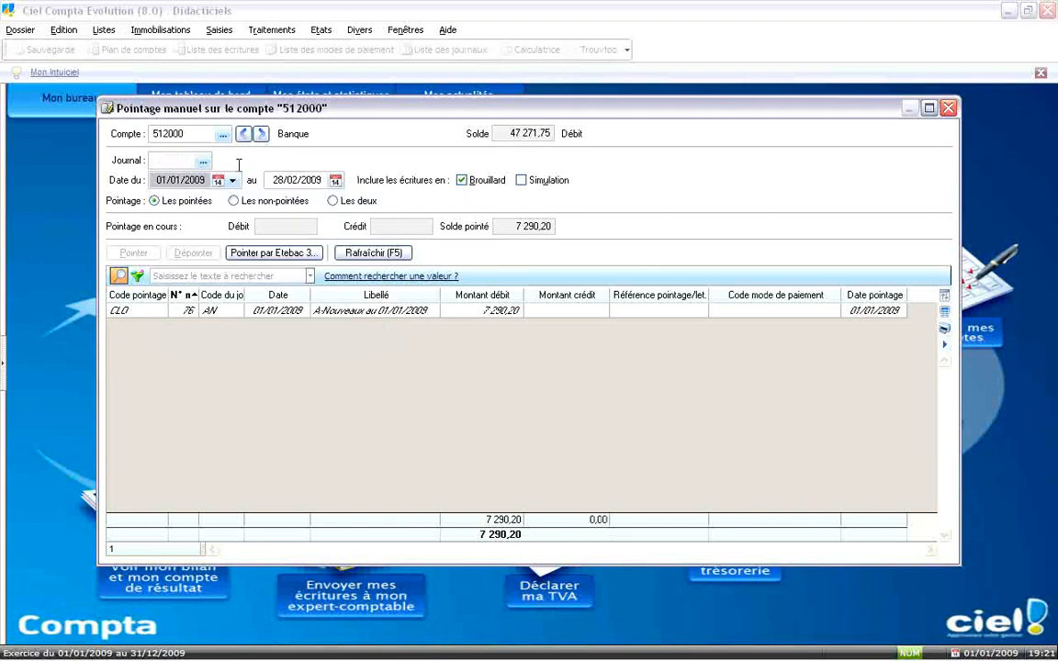
left_click(239, 158)
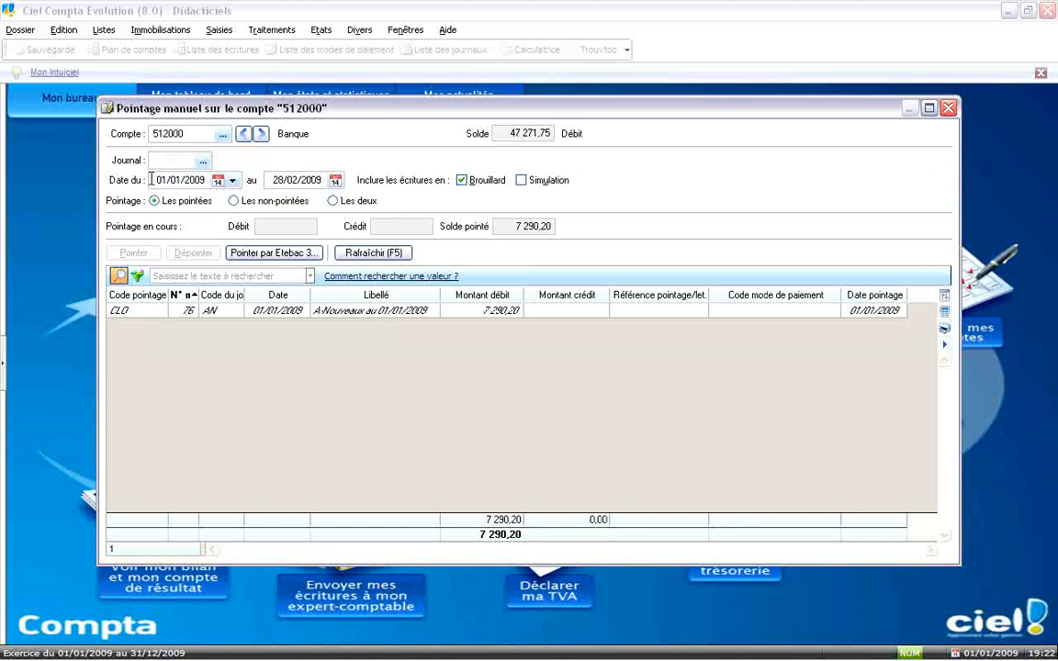
left_click(183, 177)
type("0102")
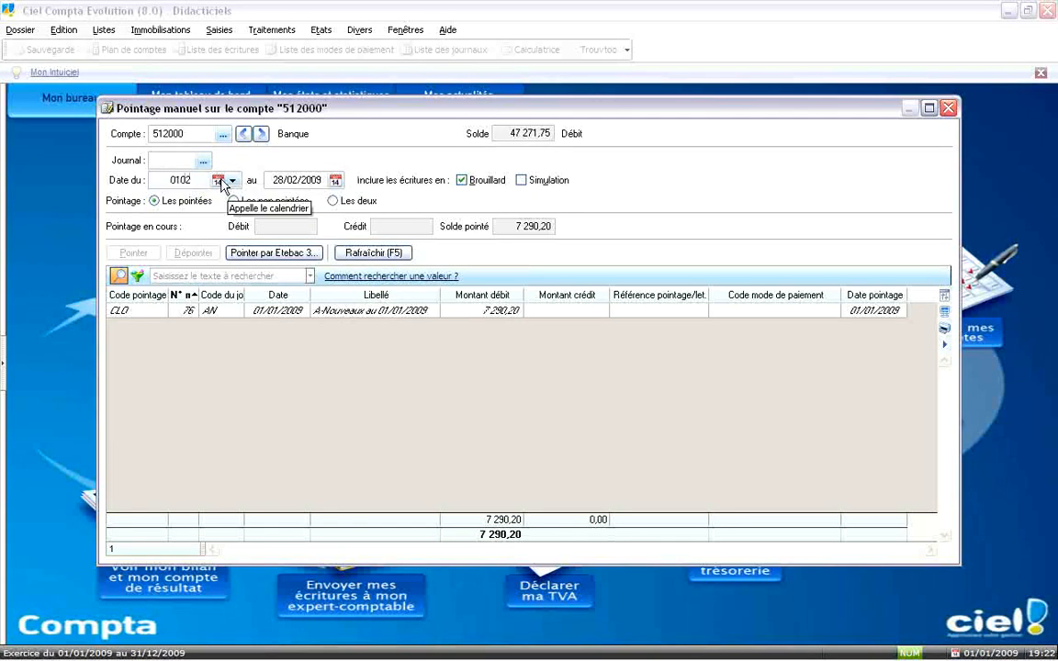
key("Tab")
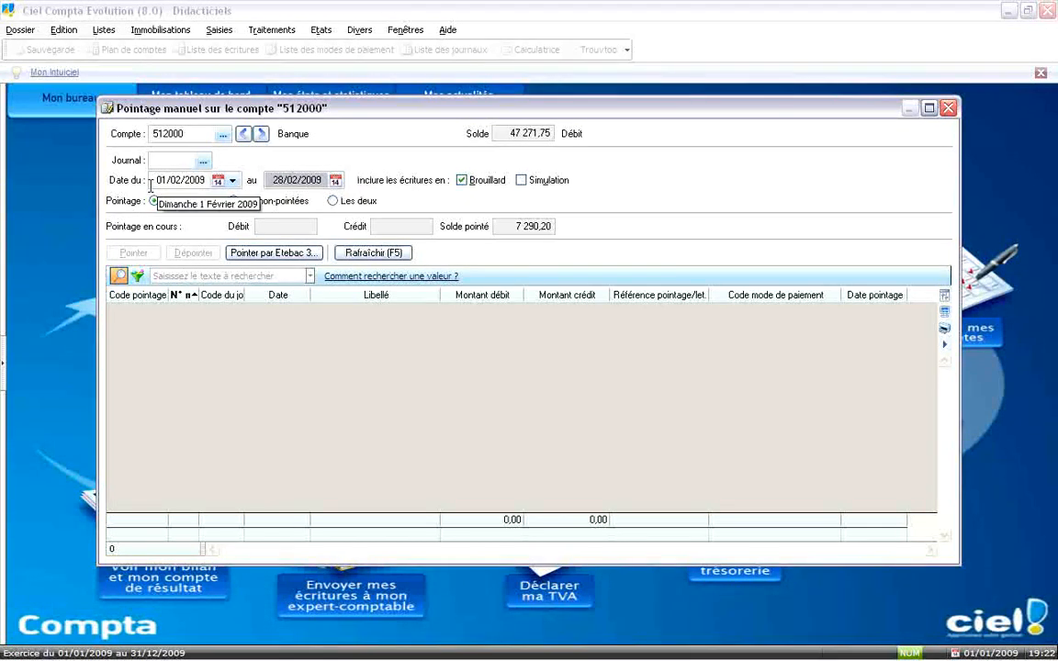
- Toggle the inclusion of Brouillard entries and compare the checked and unchecked displays, ending with both kinds of entries
left_click(467, 181)
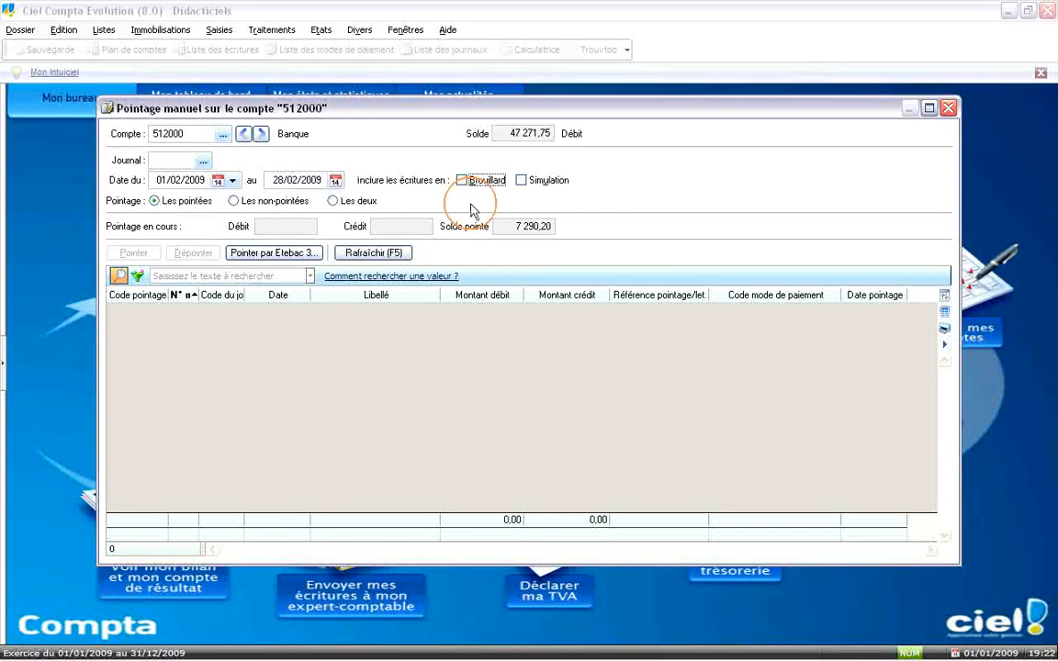
left_click(241, 199)
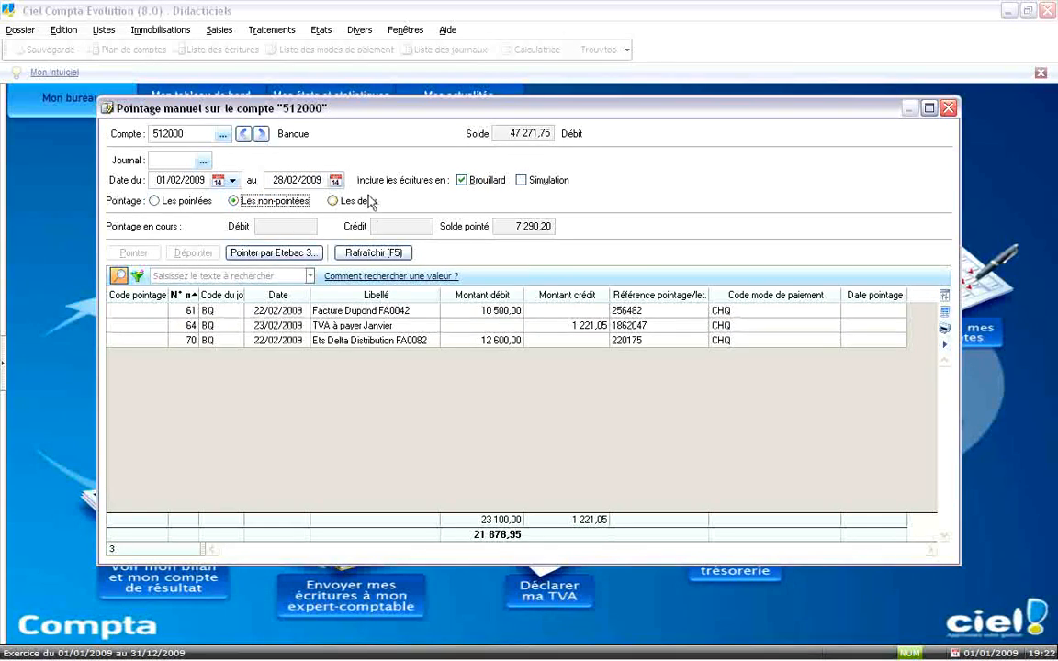
left_click(154, 201)
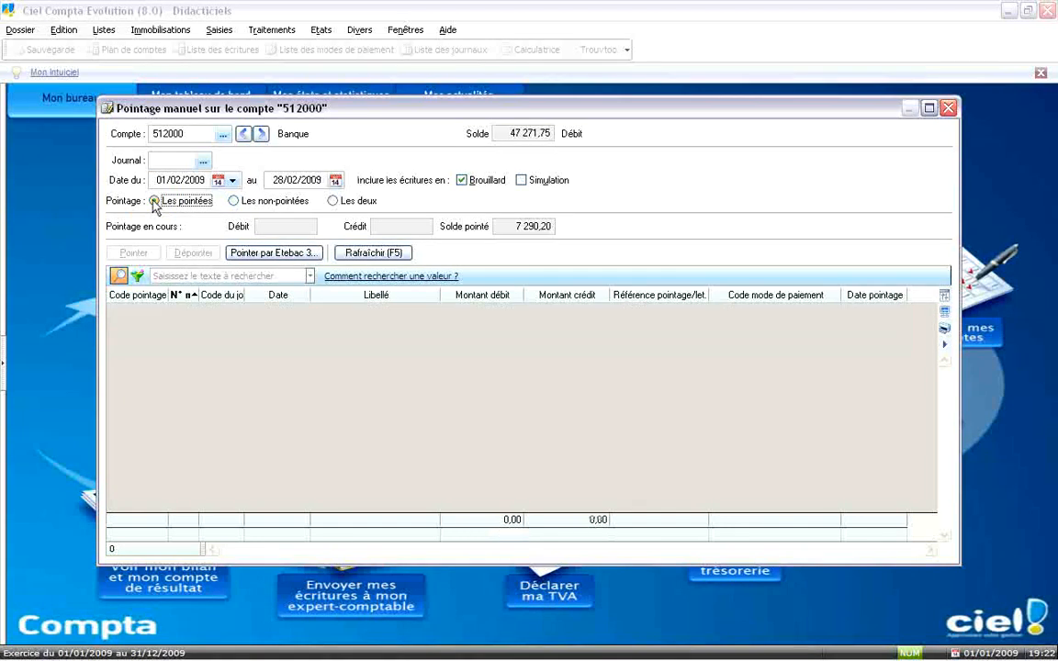
left_click(234, 202)
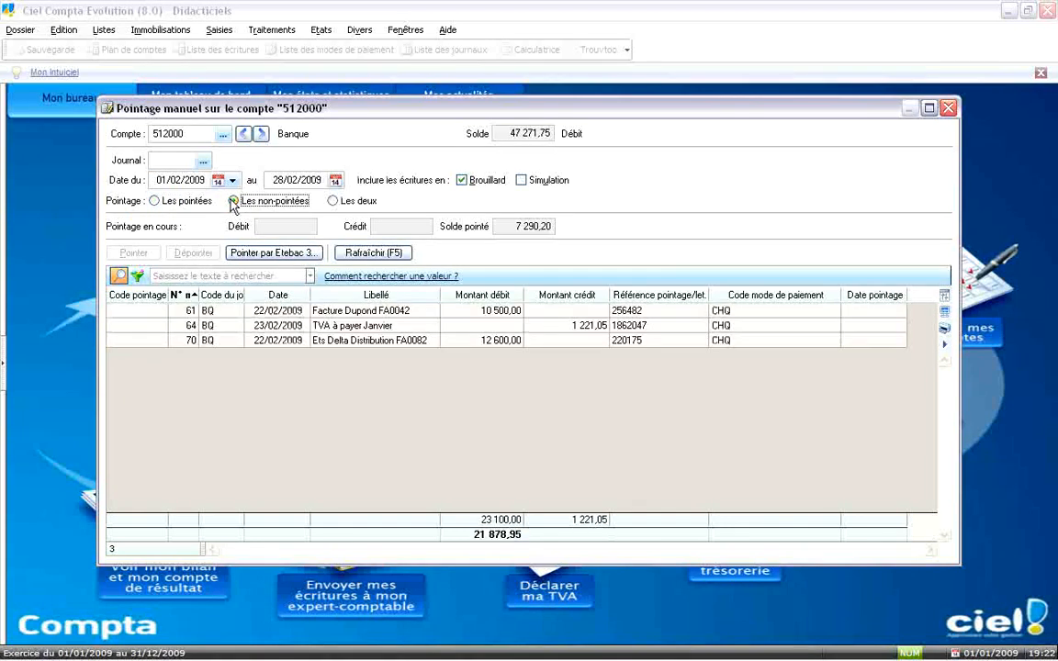
left_click(333, 202)
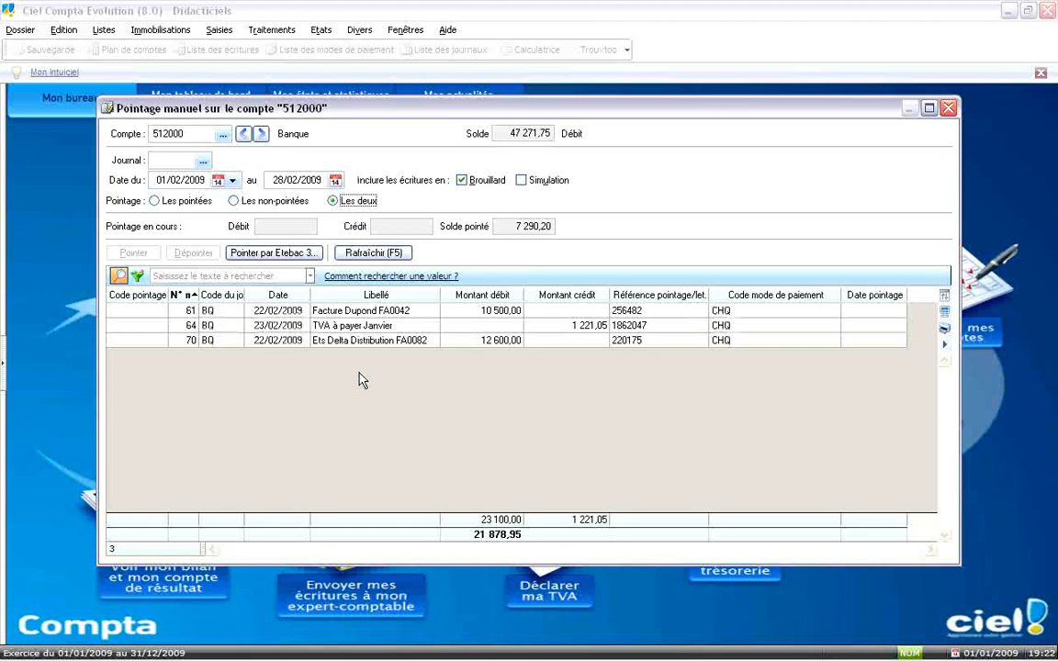
- Examine the debit and credit amounts of the checking in progress and the checked balance
left_click(285, 224)
left_click(401, 227)
left_click(529, 226)
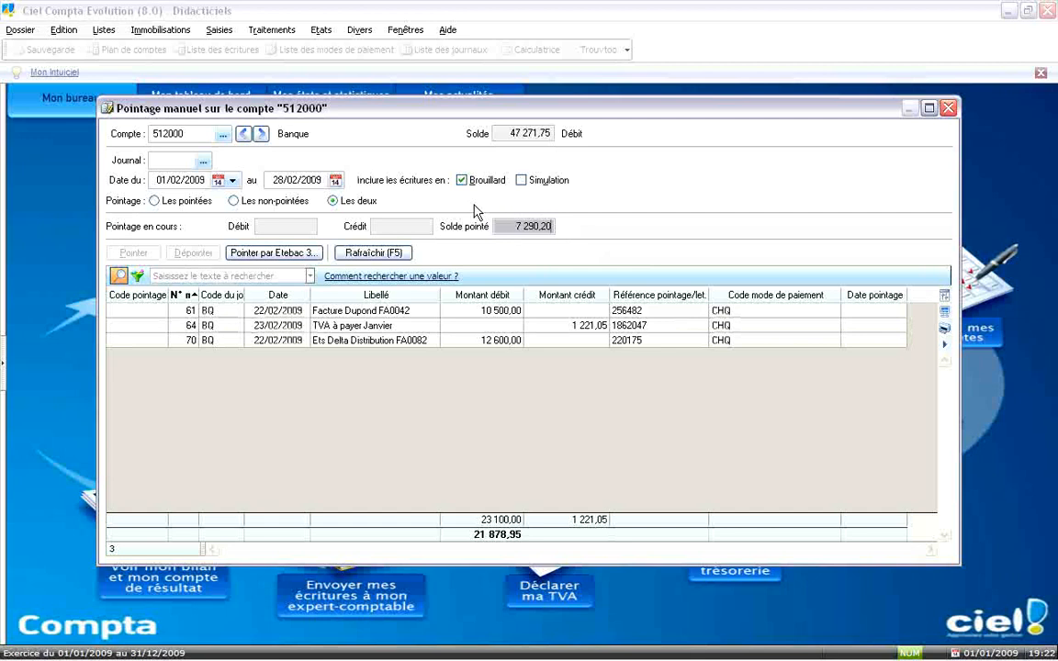
- Set the start date to 01/01/2009 to list the earlier entries and restrict the display to checked ones
left_click_drag(204, 180, 141, 181)
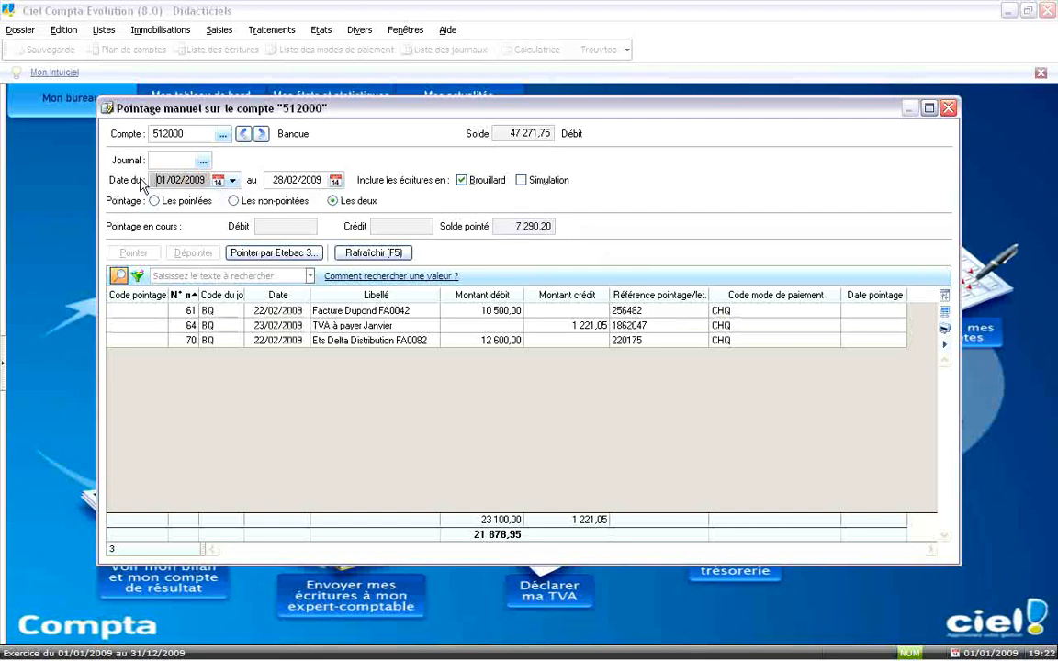
type("01/01/2009")
key("Tab")
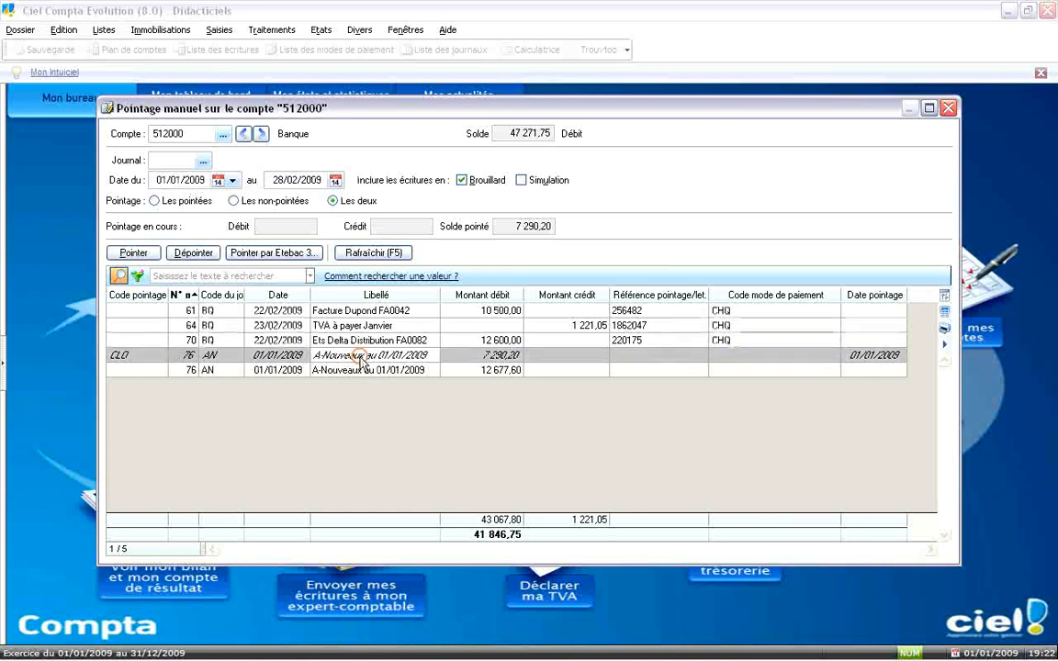
left_click(154, 200)
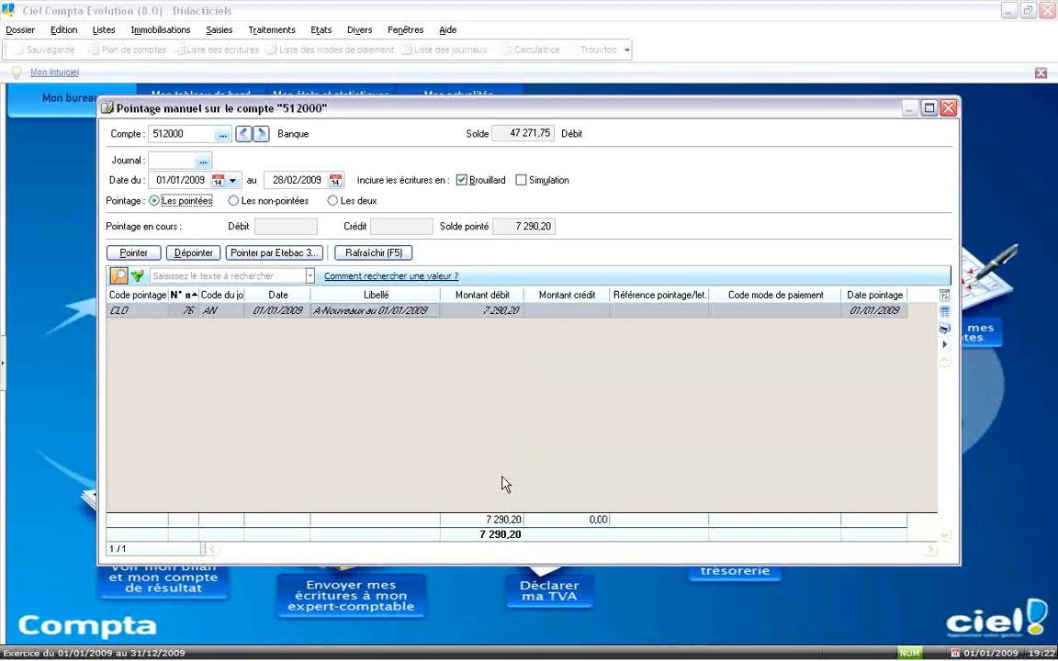
- Set the start date to 01/02/2009, display only the unchecked entries and select the invoice FA0042 entry
left_click_drag(156, 181, 218, 183)
type("01/02/2009")
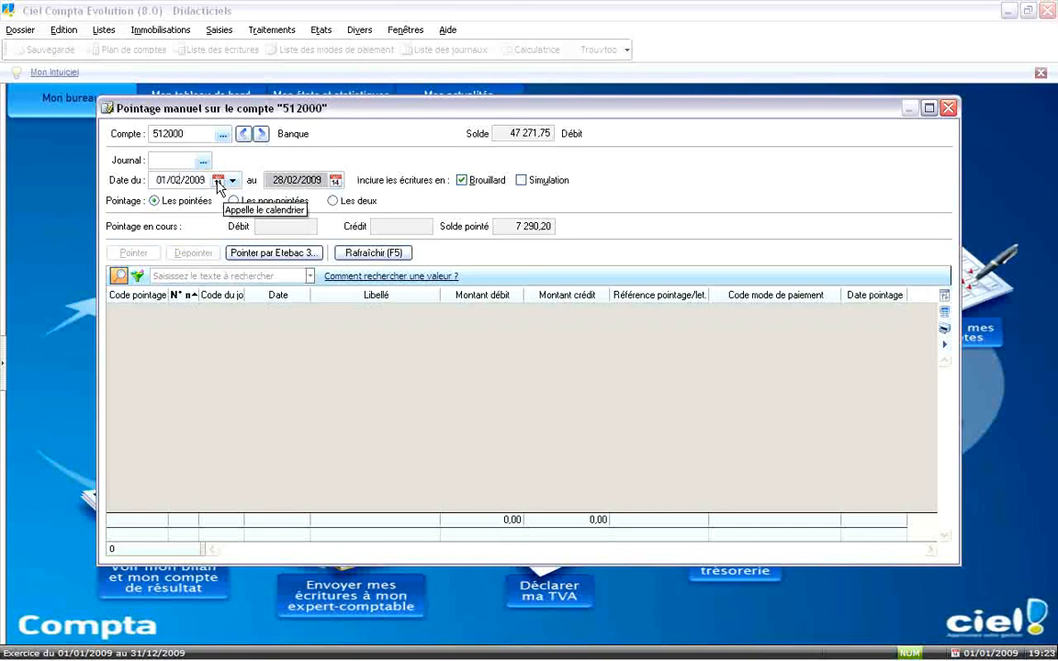
left_click(246, 204)
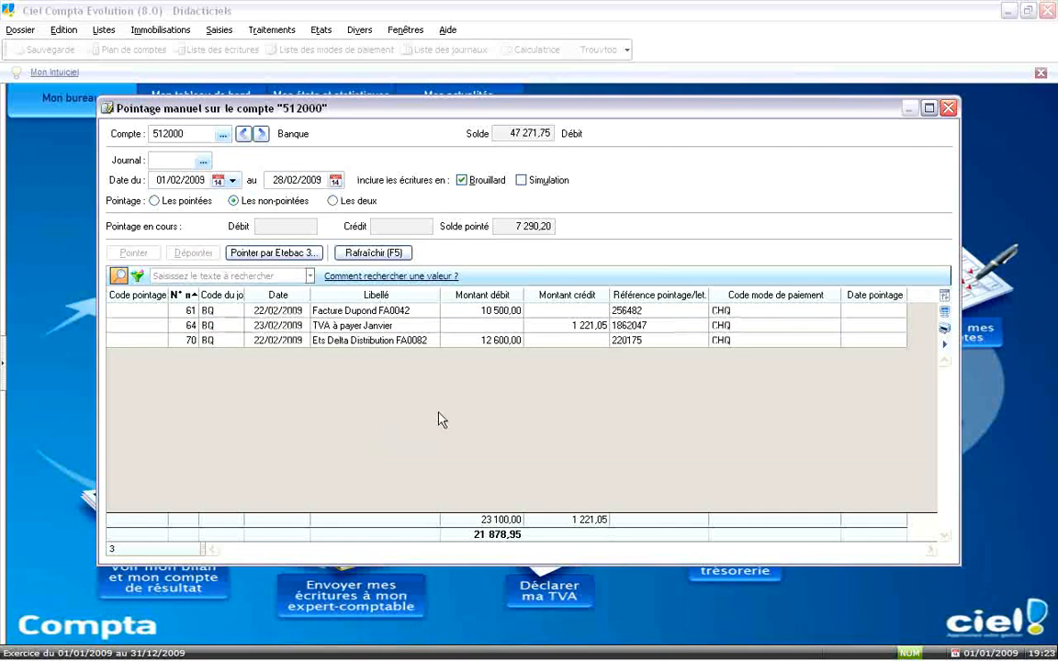
left_click(368, 313)
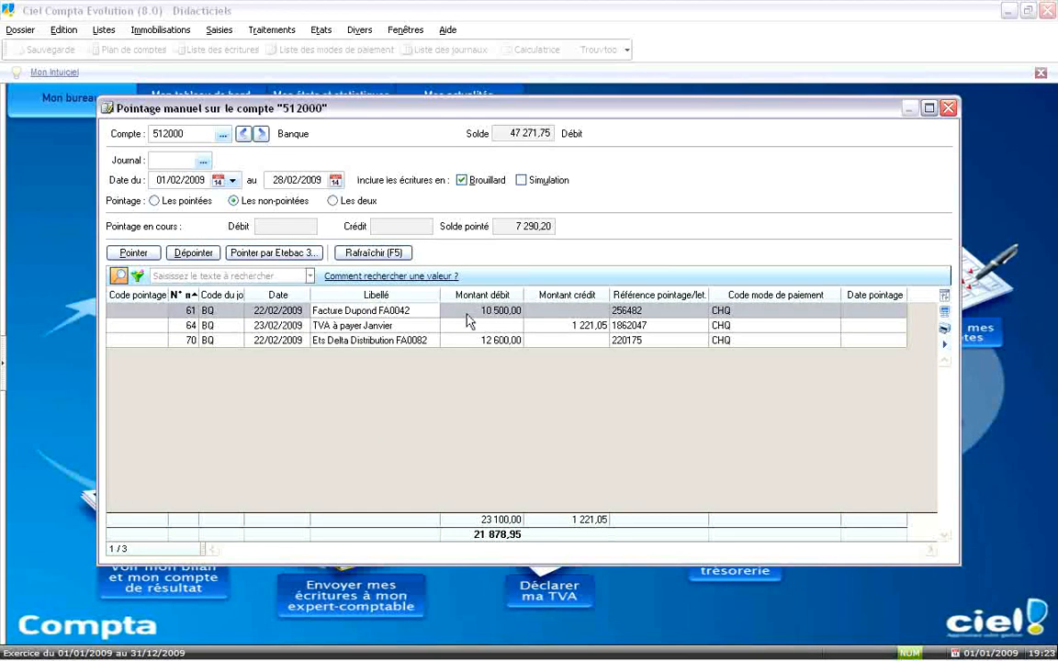
- Check the invoice FA0042, TVA à payer Janvier and Ets Delta Distribution FA0082 entries one after another
left_click(133, 252)
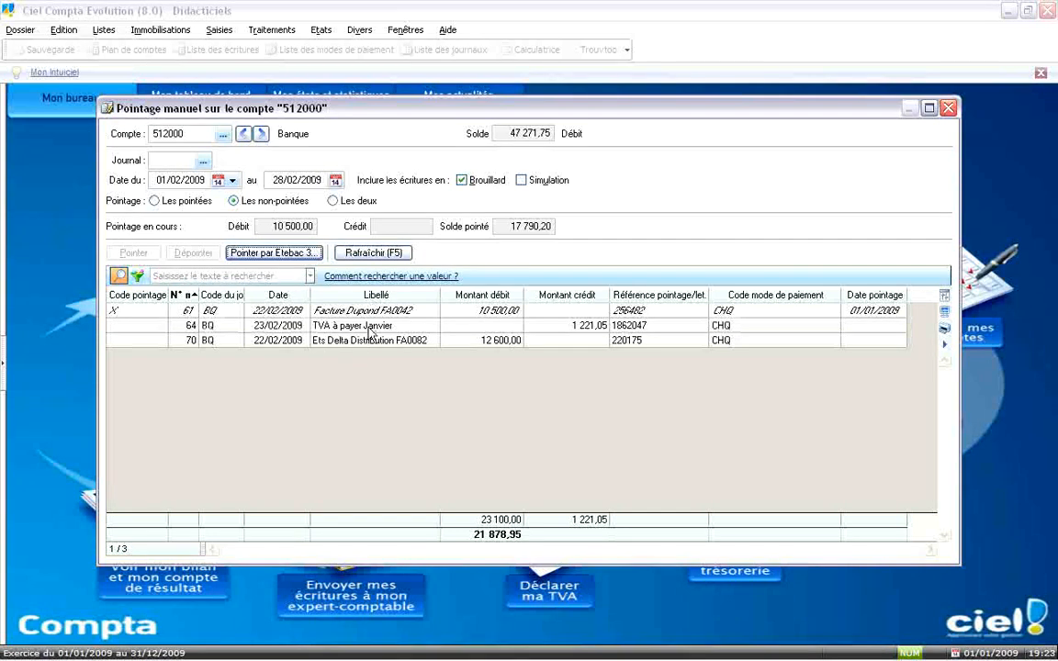
left_click(370, 333)
left_click(133, 253)
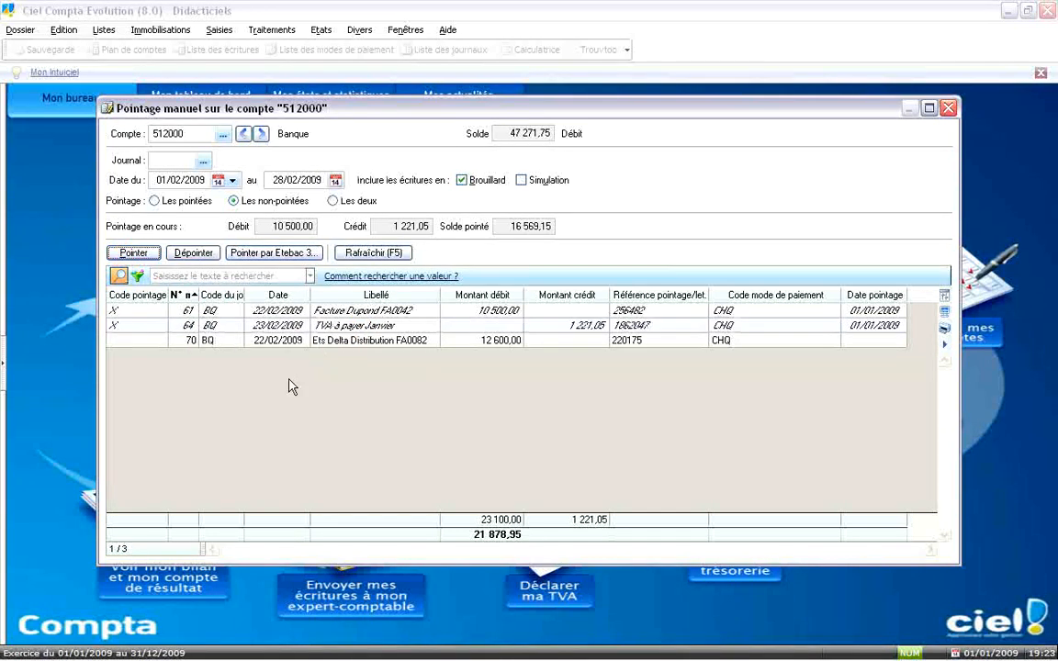
left_click(364, 342)
left_click(133, 253)
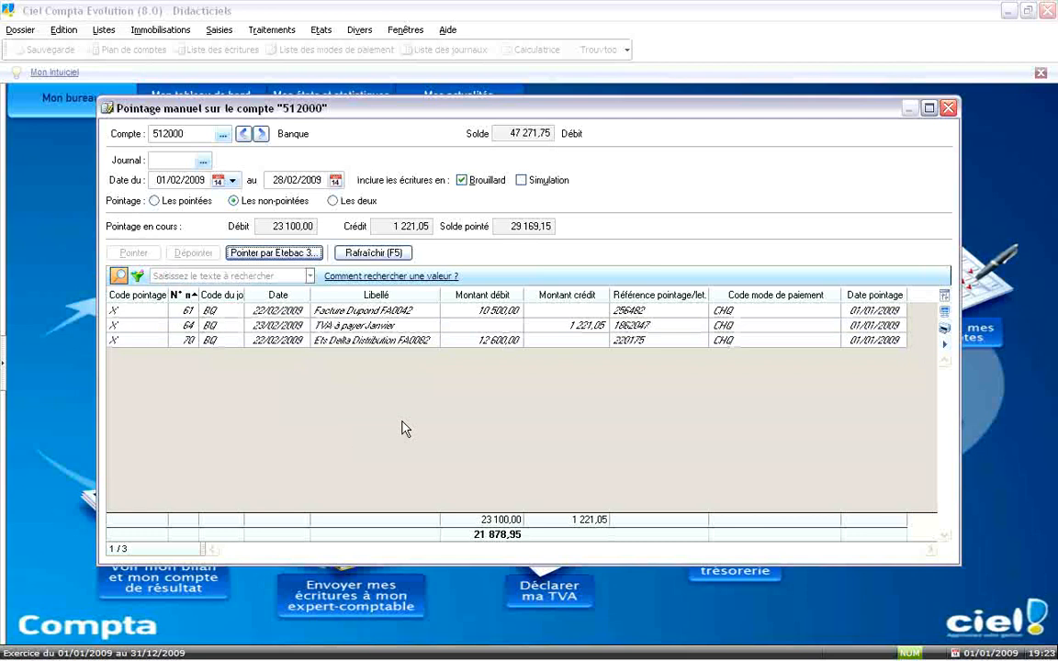
- Display the checked entries, uncheck all three together, and return the display to unchecked entries only
left_click(158, 201)
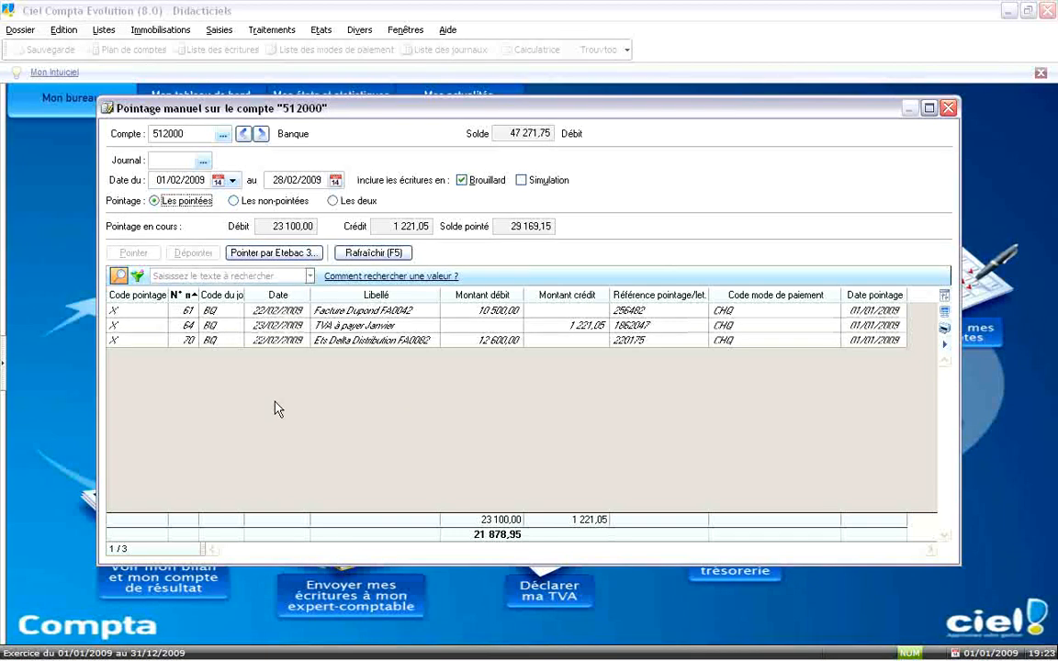
left_click_drag(352, 314, 358, 347)
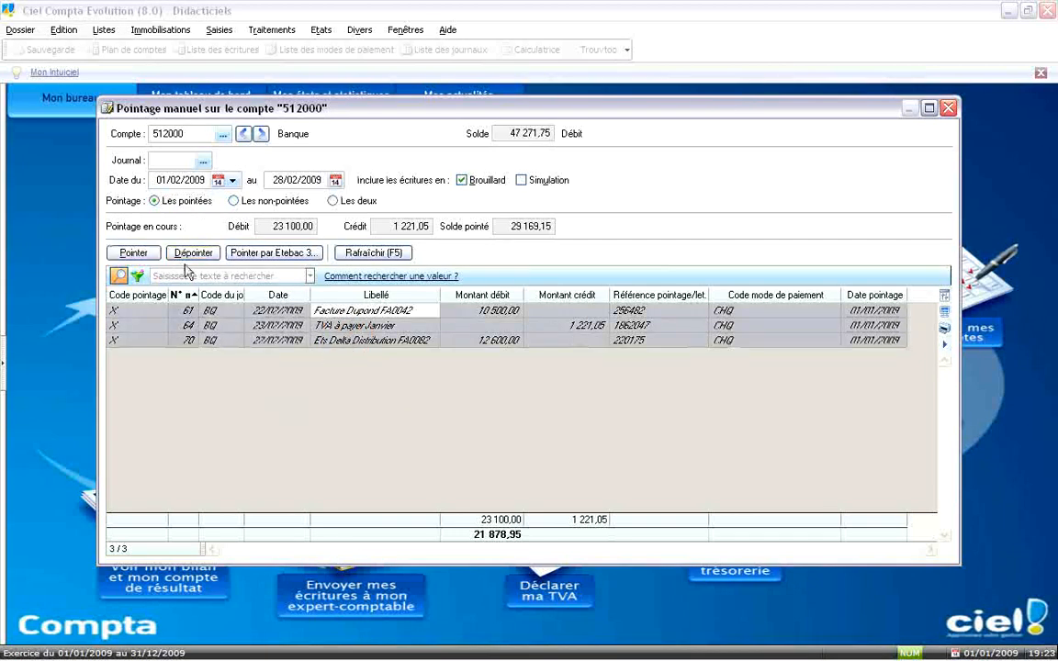
left_click(187, 258)
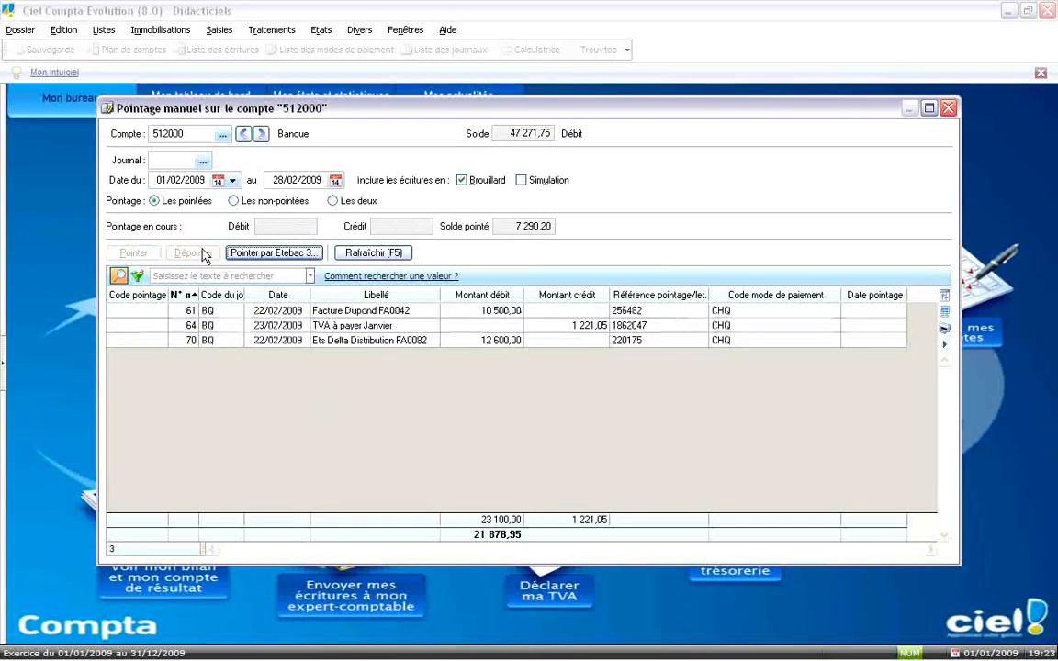
left_click(260, 202)
left_click(334, 402)
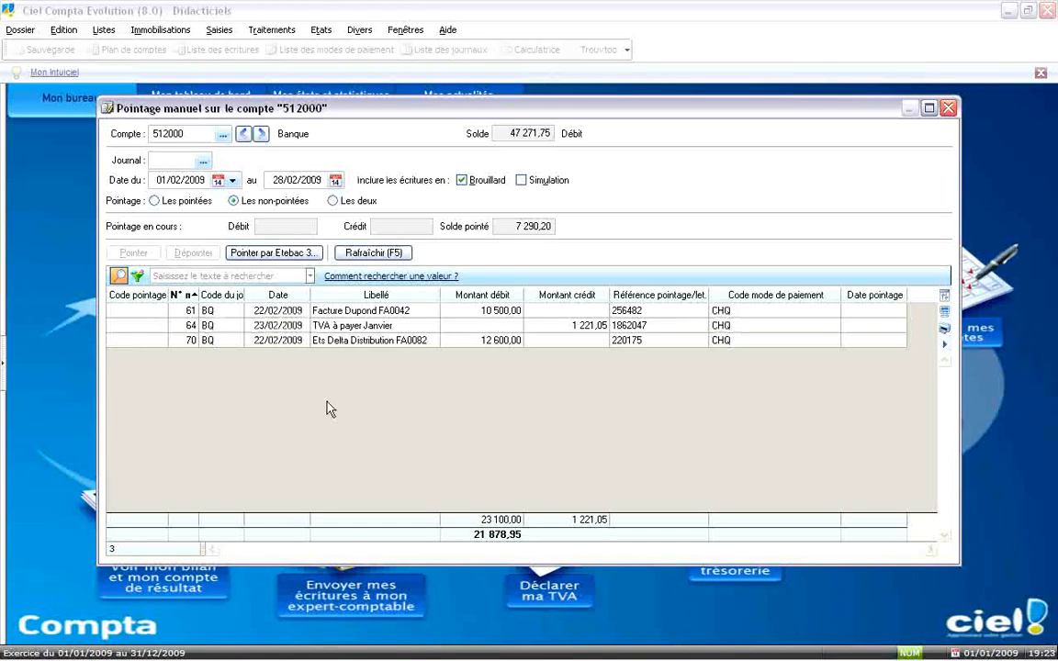
- Start the Etebac 3 checking and open the bank statement file Import ETEBAC.TXT in EditPlus to view its contents
left_click(280, 262)
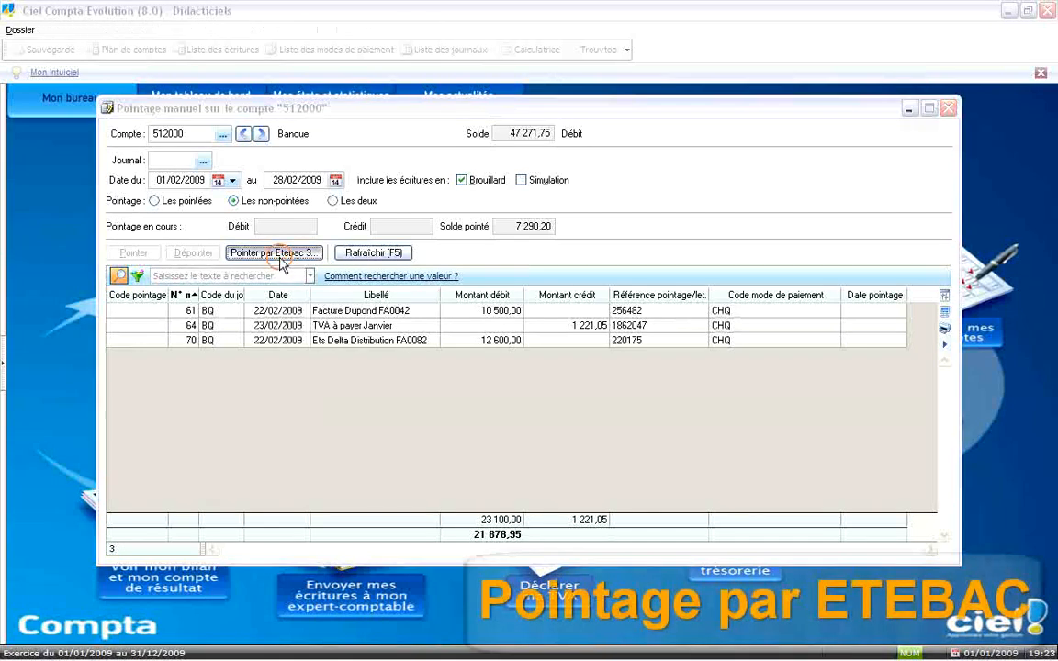
left_click(237, 197)
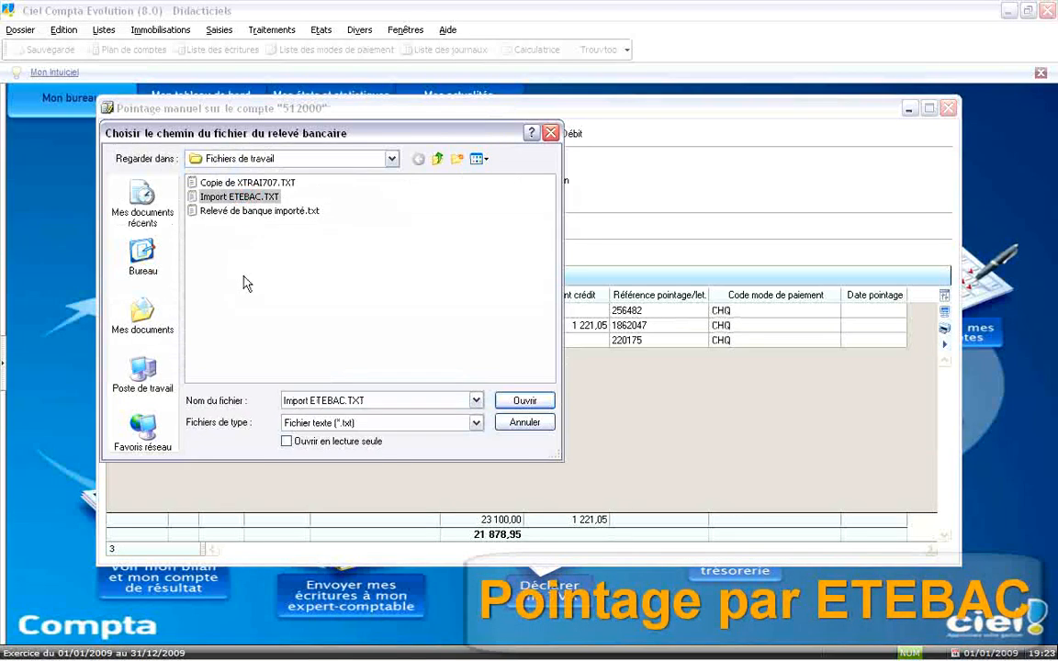
right_click(267, 198)
left_click(266, 218)
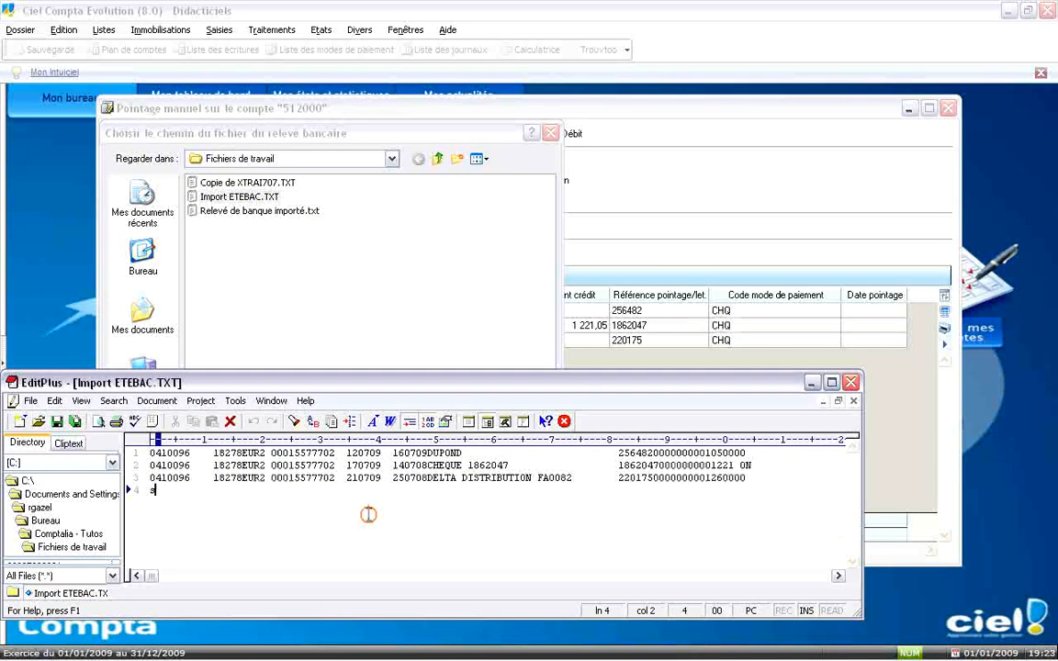
- Examine the first statement line's label and reference in Import ETEBAC.TXT, and close the text file
left_click_drag(214, 453, 475, 455)
left_click(626, 453)
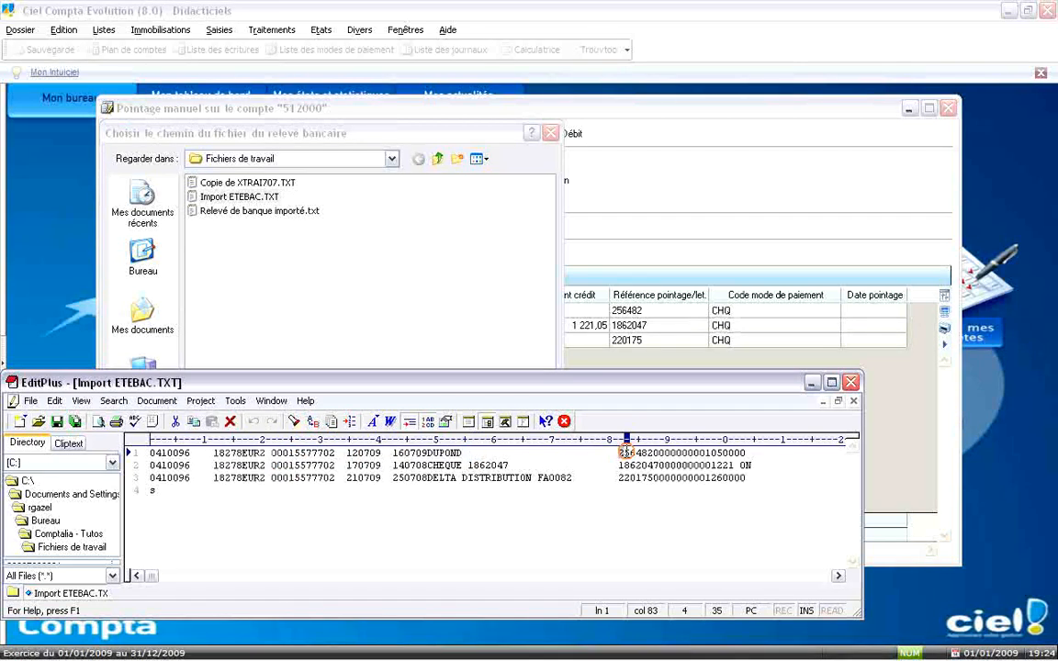
left_click_drag(626, 453, 653, 453)
left_click(852, 400)
left_click(407, 316)
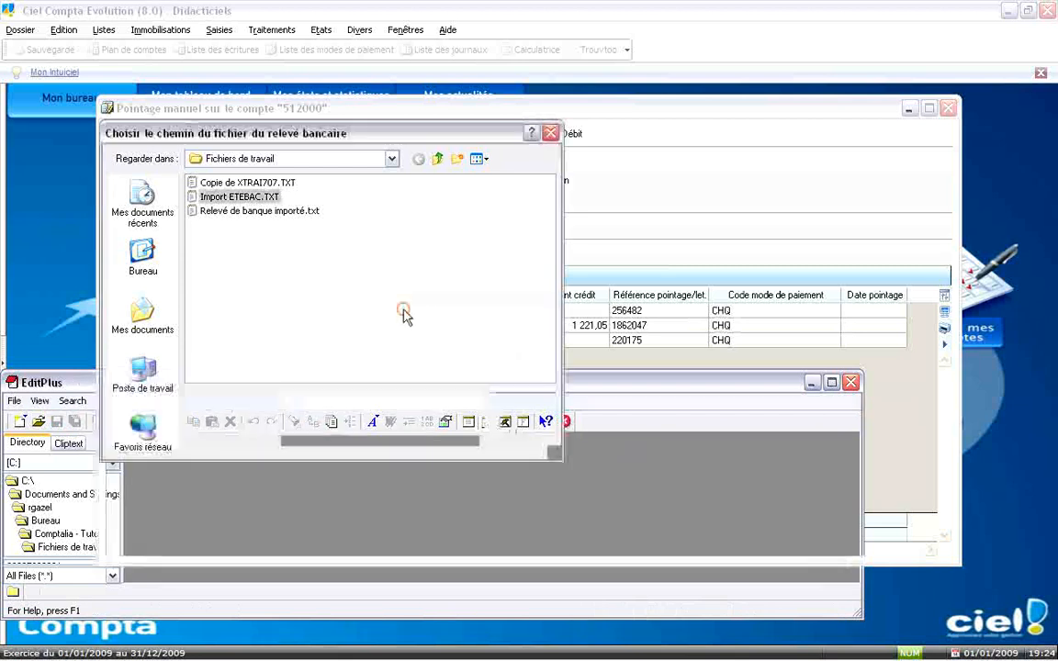
- Load Import ETEBAC.TXT as the bank statement to match against the unchecked operations
left_click(241, 196)
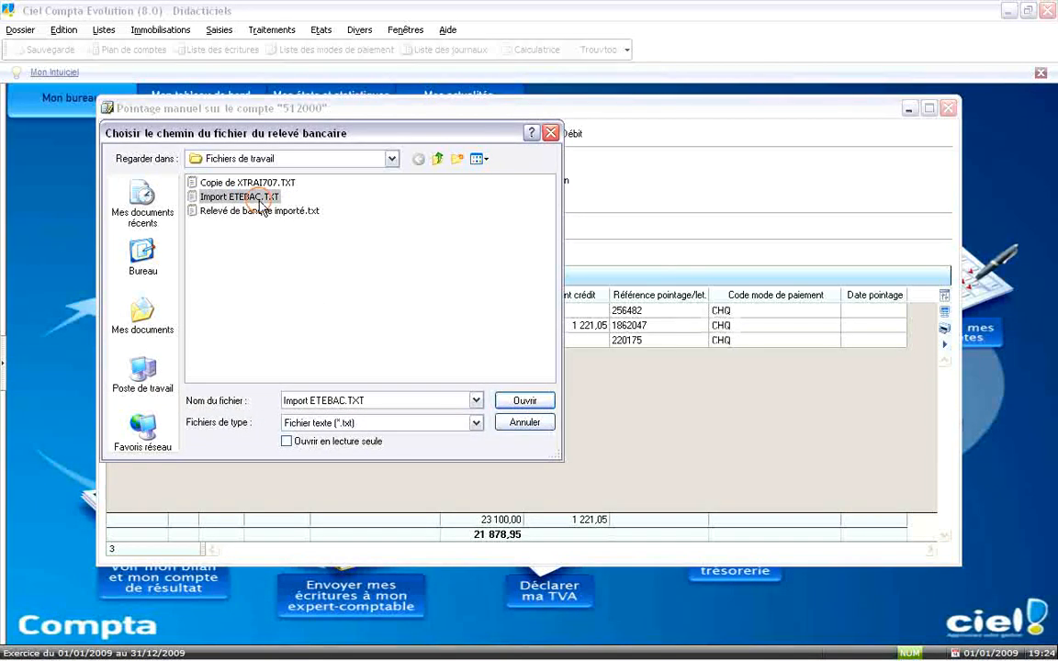
left_click(512, 404)
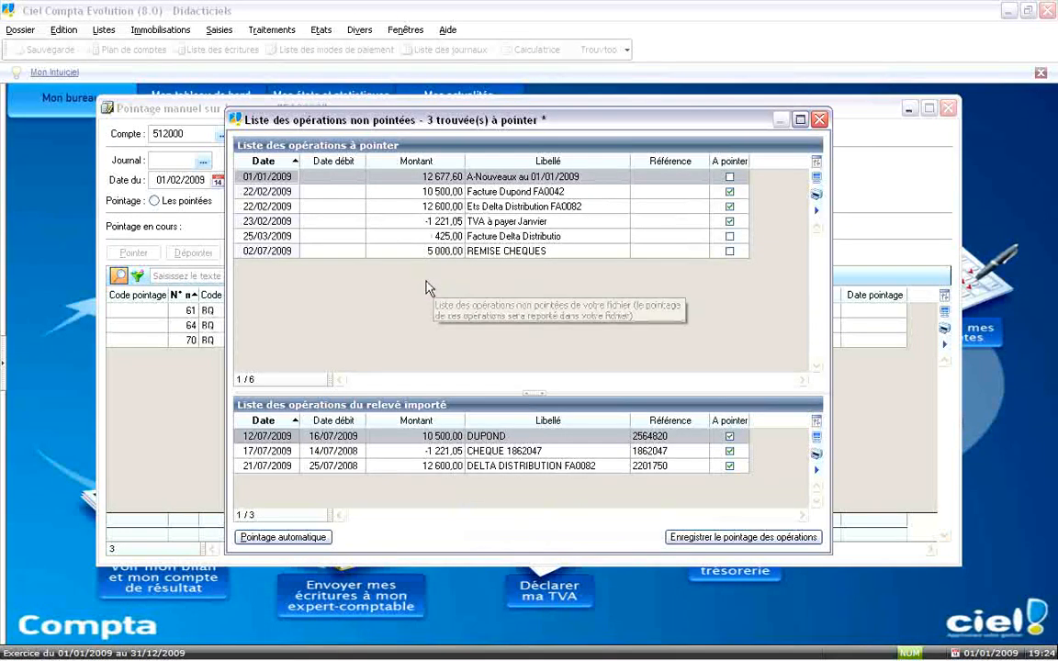
left_click(331, 305)
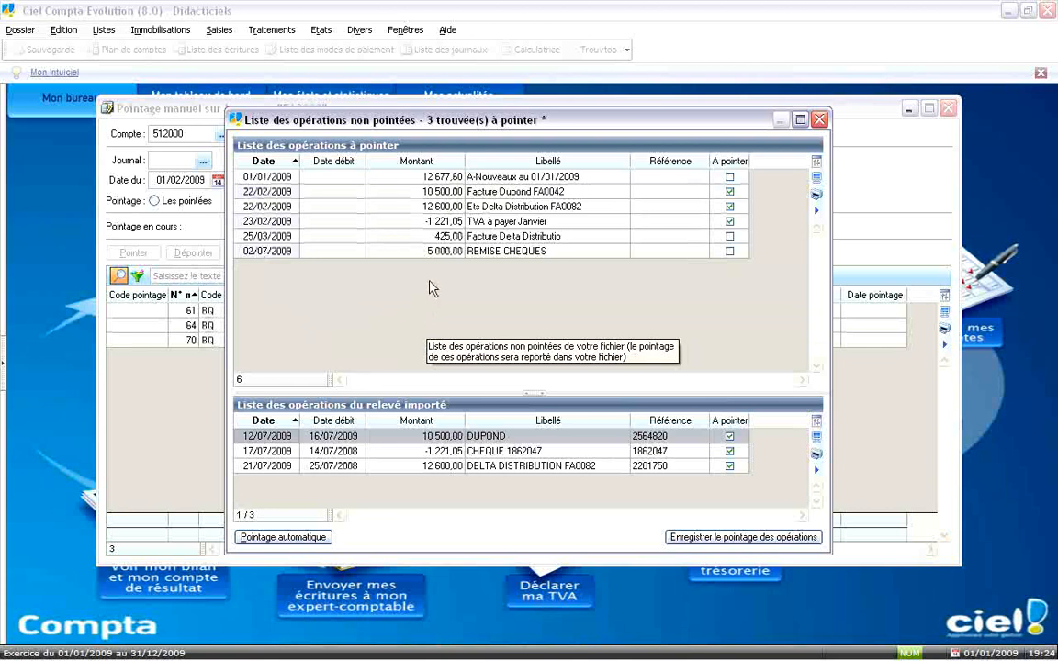
- Compare the three operations marked for checking with the matching lines of the imported bank statement
left_click_drag(464, 190, 518, 226)
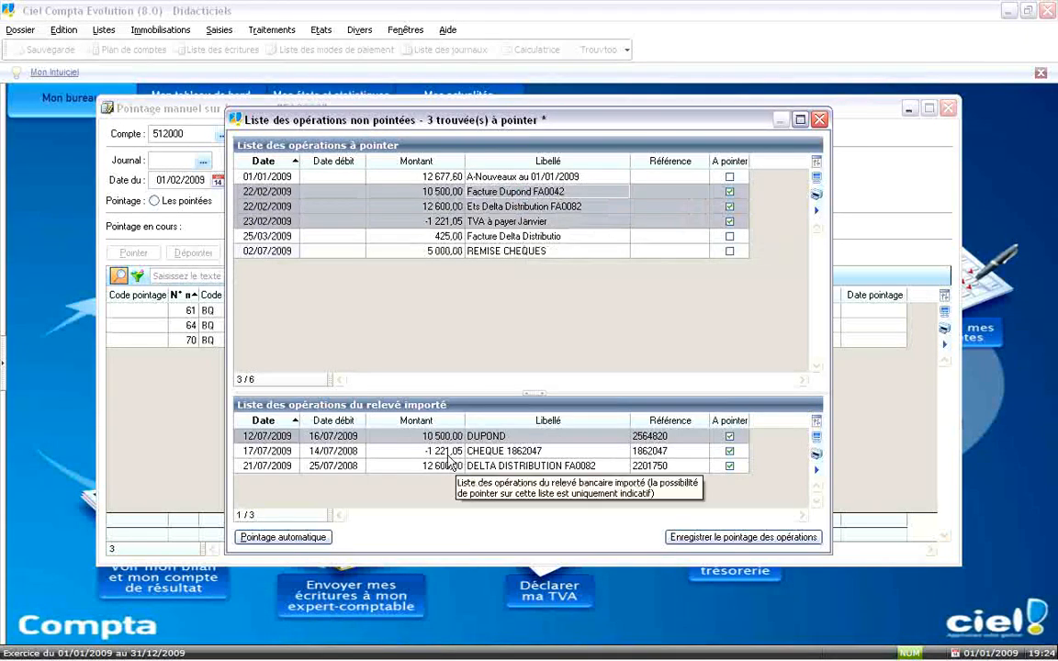
left_click_drag(443, 466, 439, 436)
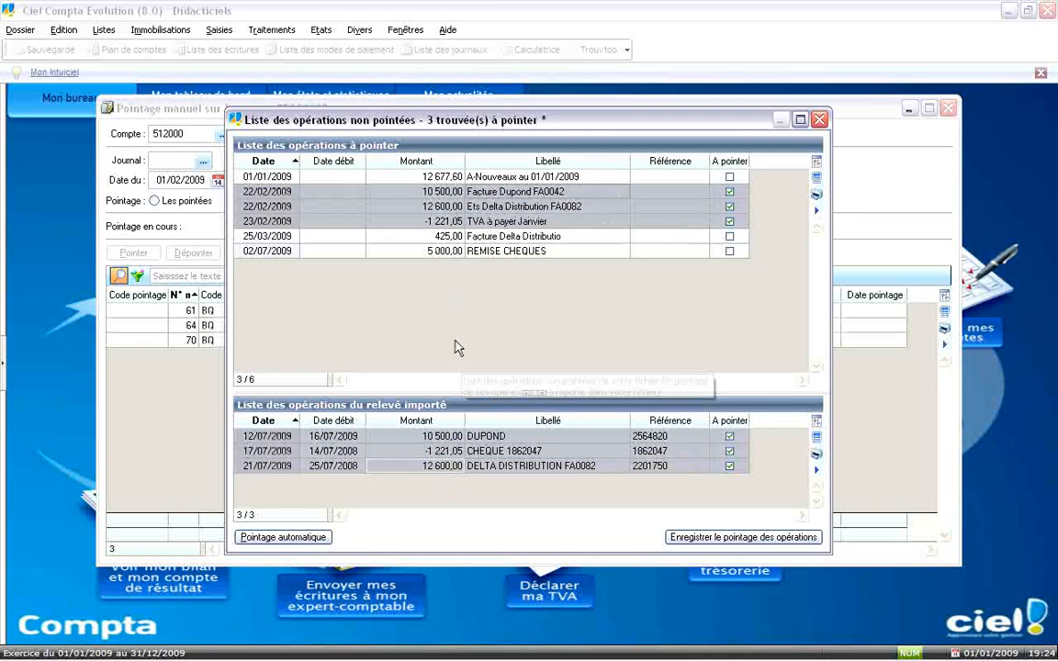
left_click(564, 323)
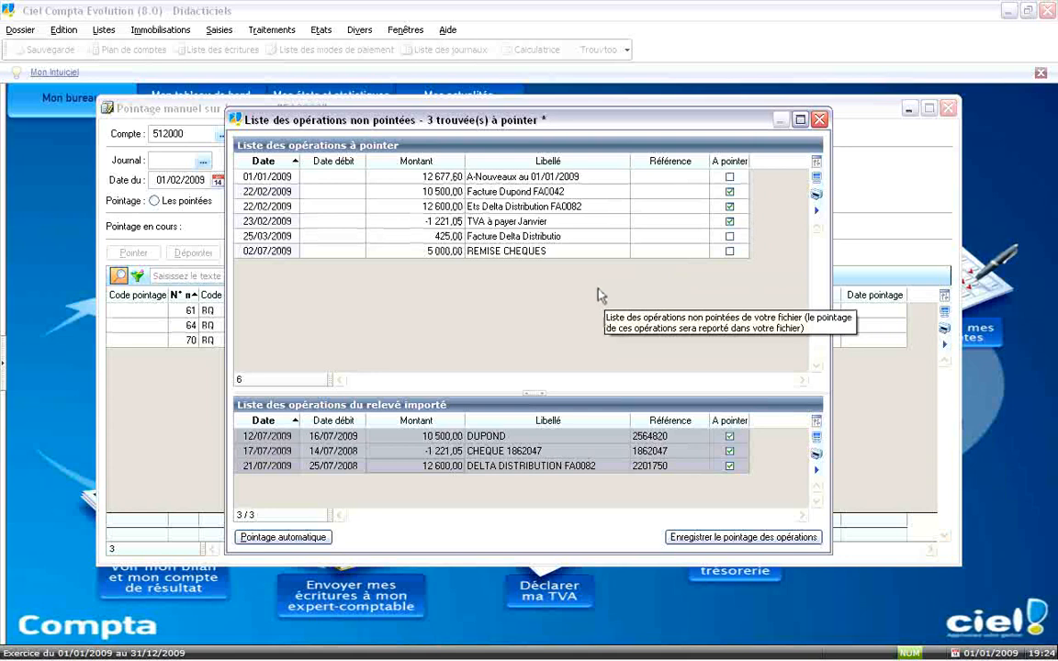
left_click(708, 487)
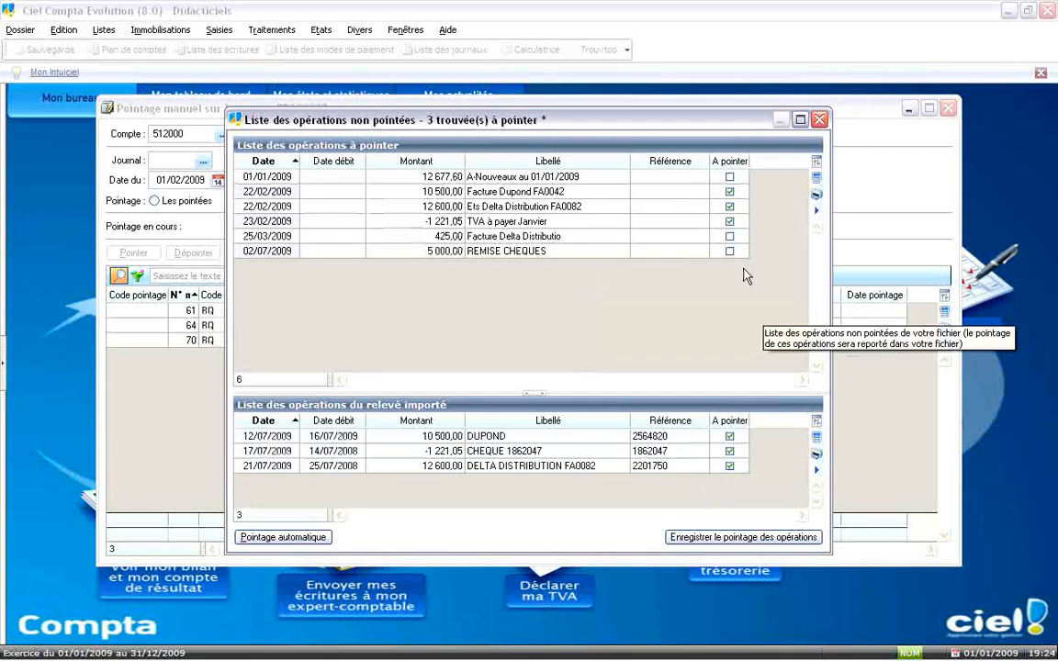
- Toggle the A pointer marks of Ets Delta Distribution FA0082 and the first imported statement line off and back on
left_click(729, 207)
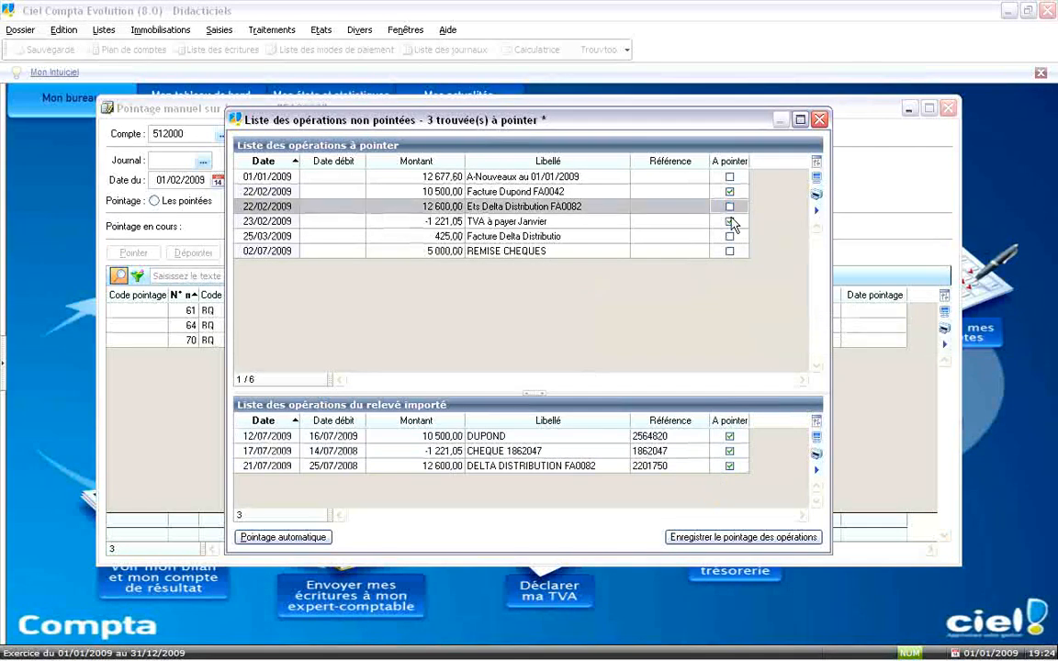
left_click(730, 207)
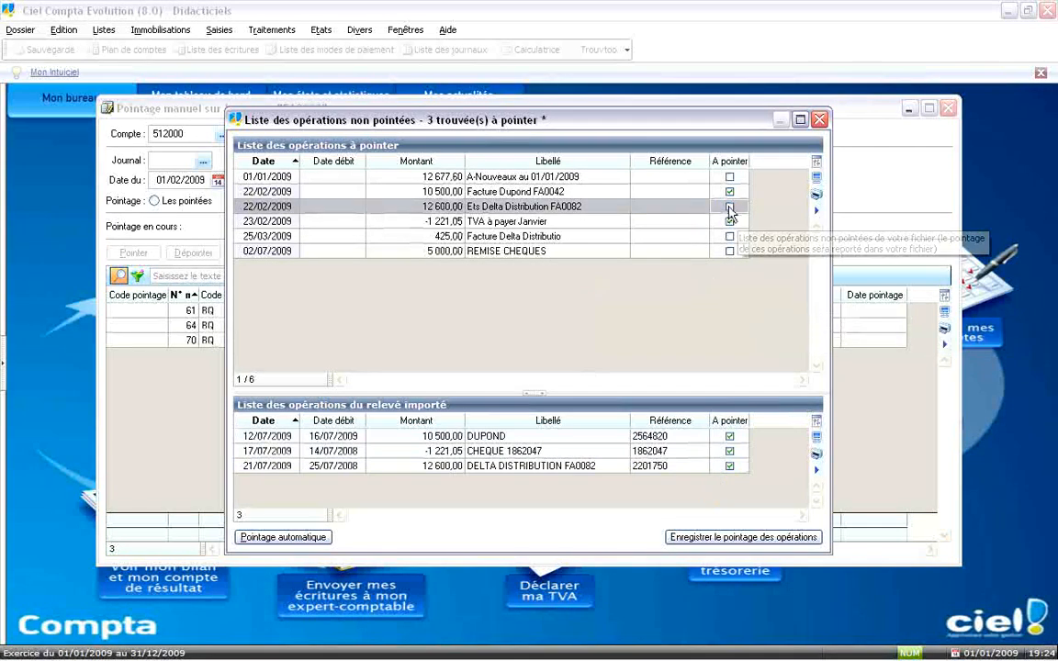
left_click(730, 437)
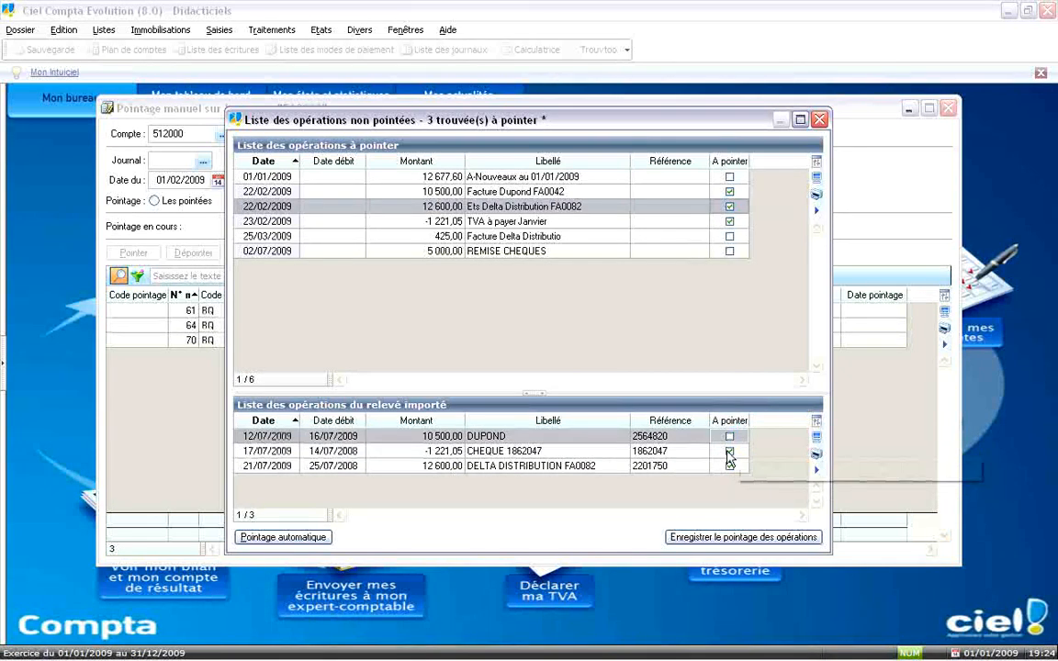
left_click(729, 454)
left_click(729, 437)
left_click(654, 326)
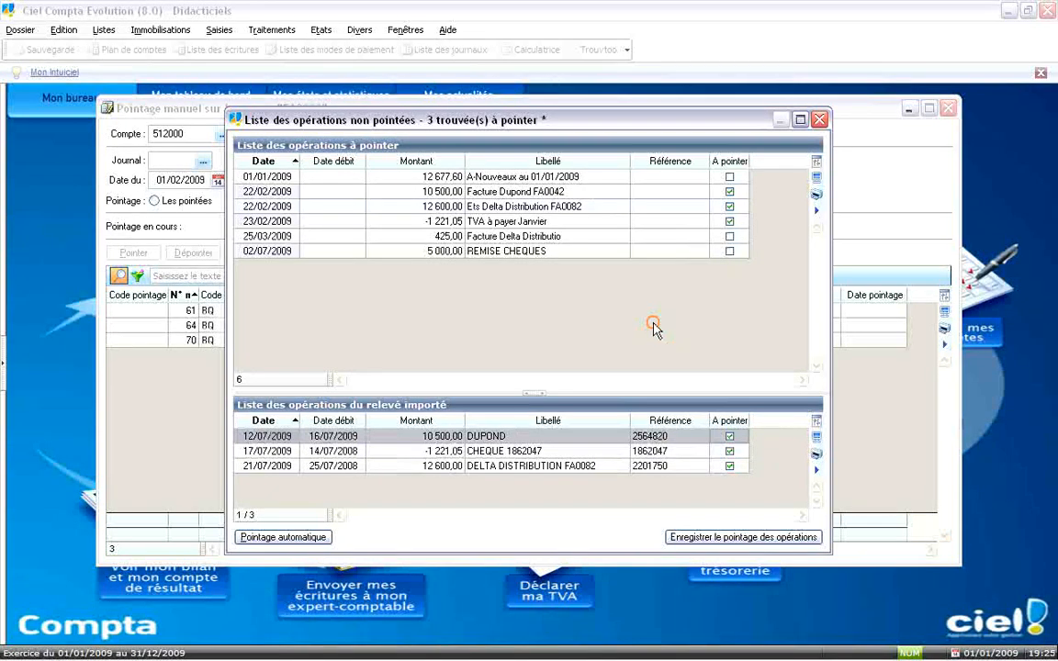
left_click(643, 206)
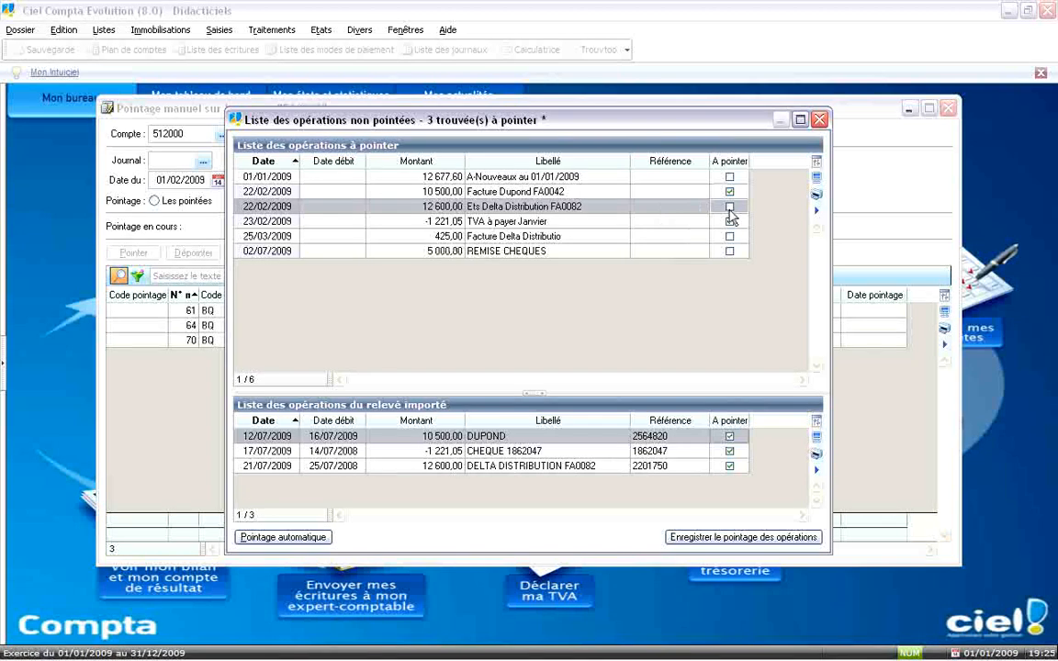
left_click(640, 323)
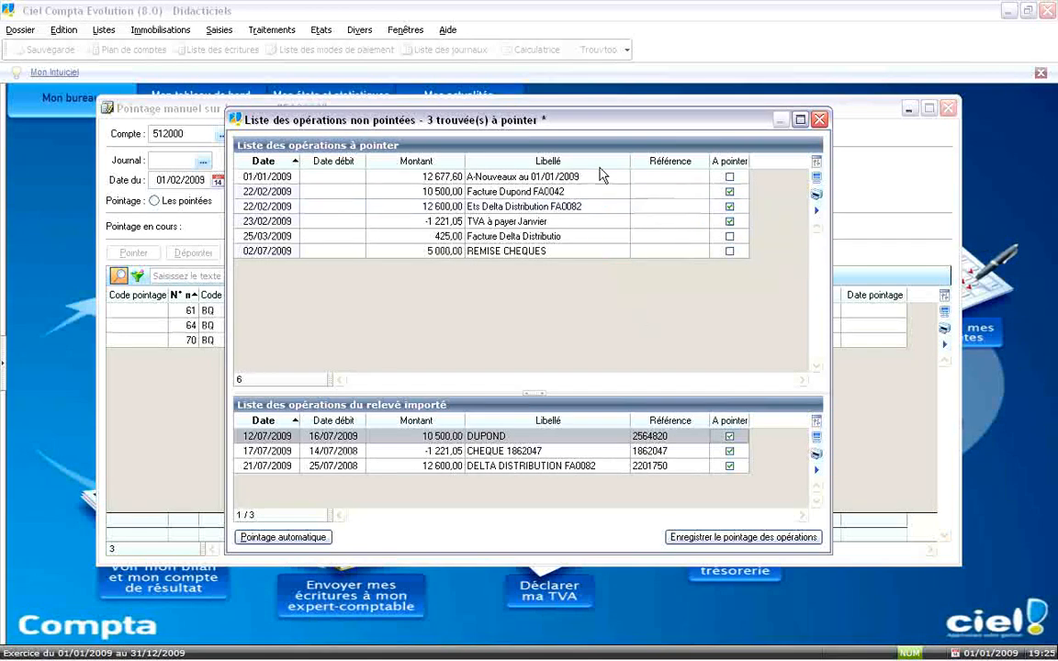
- Save the checking of the matched operations and record the current checking code
left_click(721, 538)
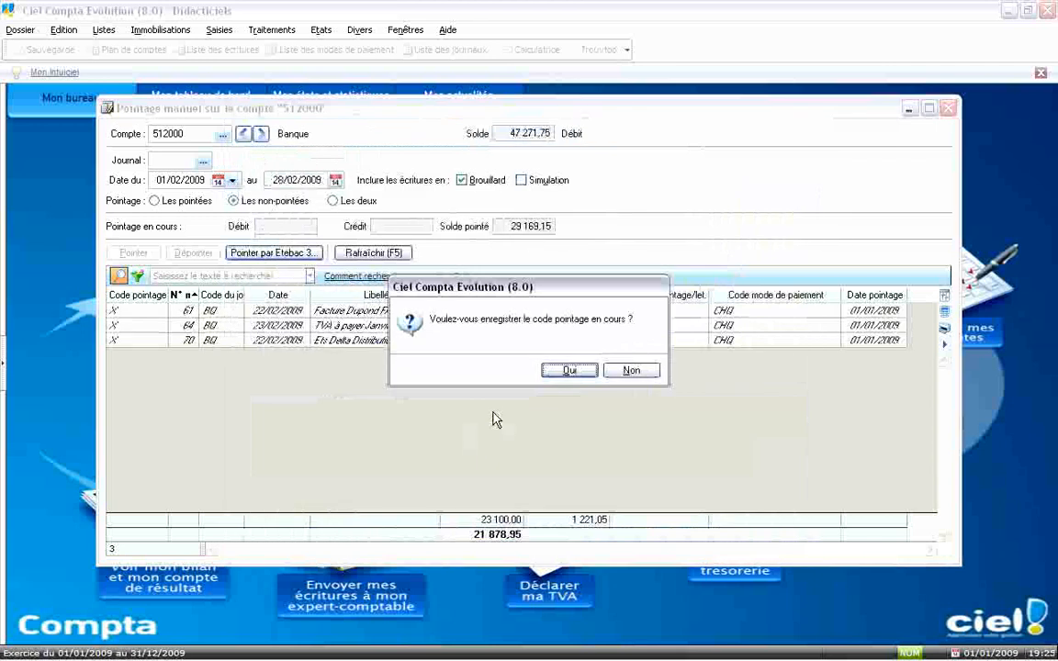
key("Return")
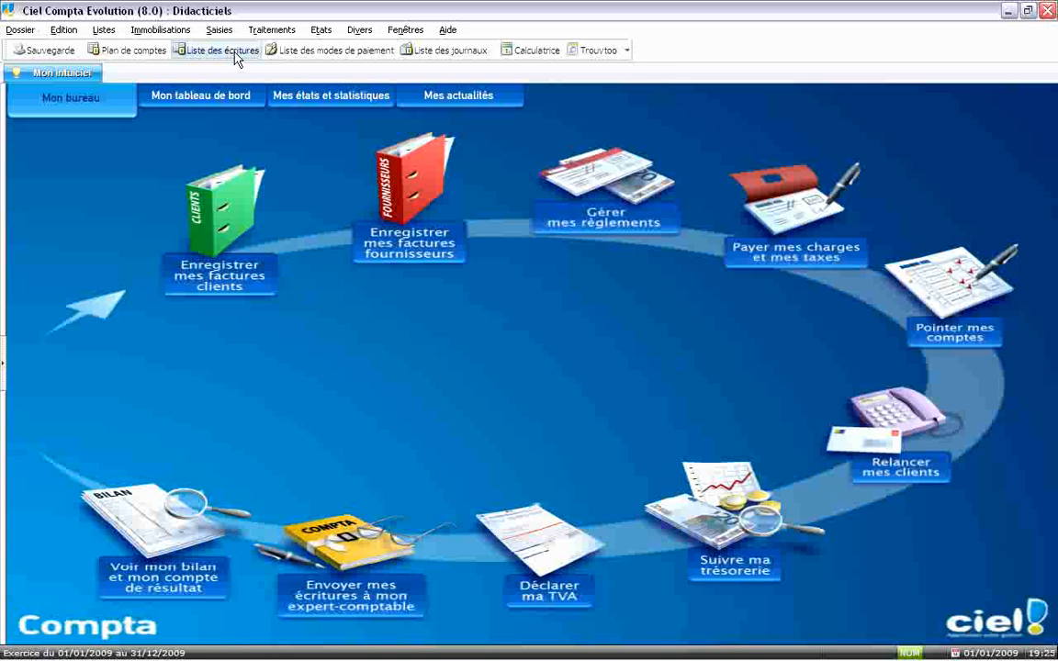
- Open the list of accounting entries and add the Code pointage and Date pointage columns to it
left_click(236, 54)
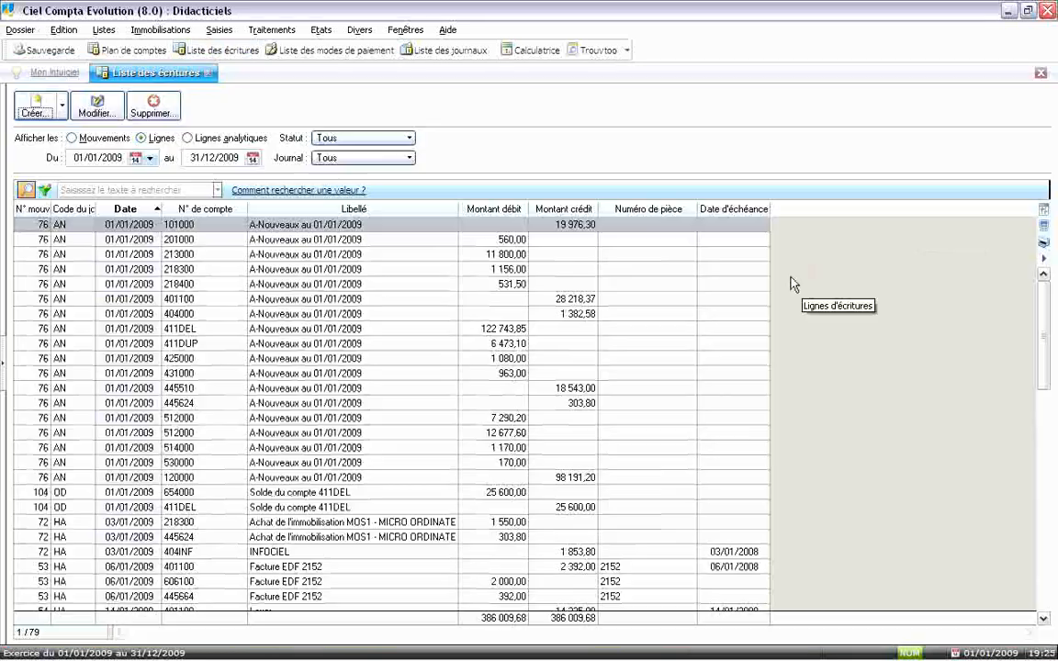
right_click(648, 213)
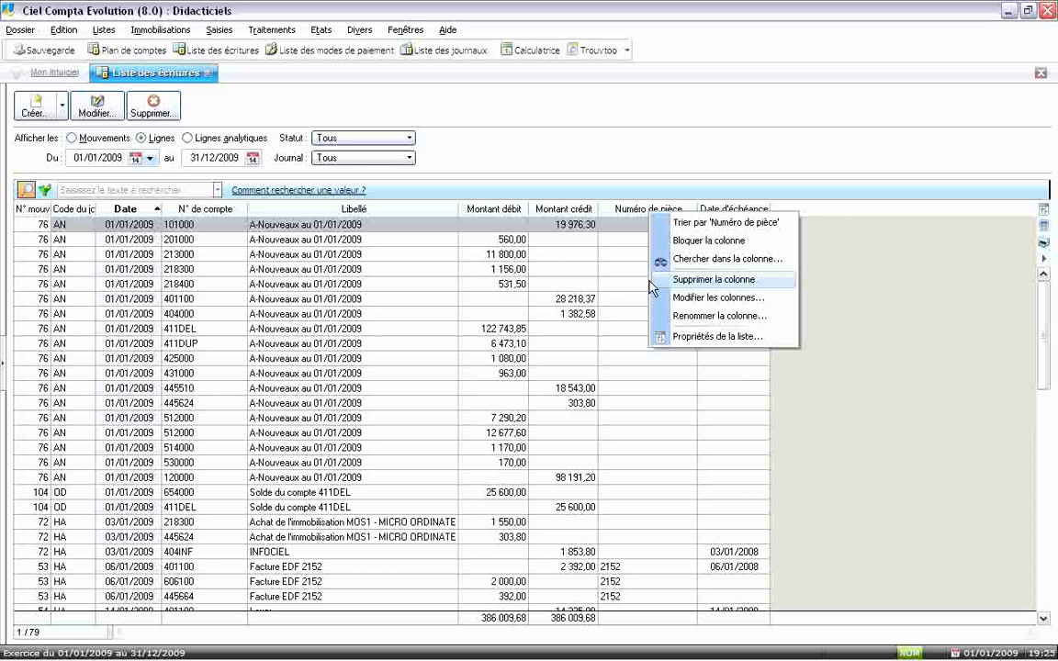
left_click(656, 298)
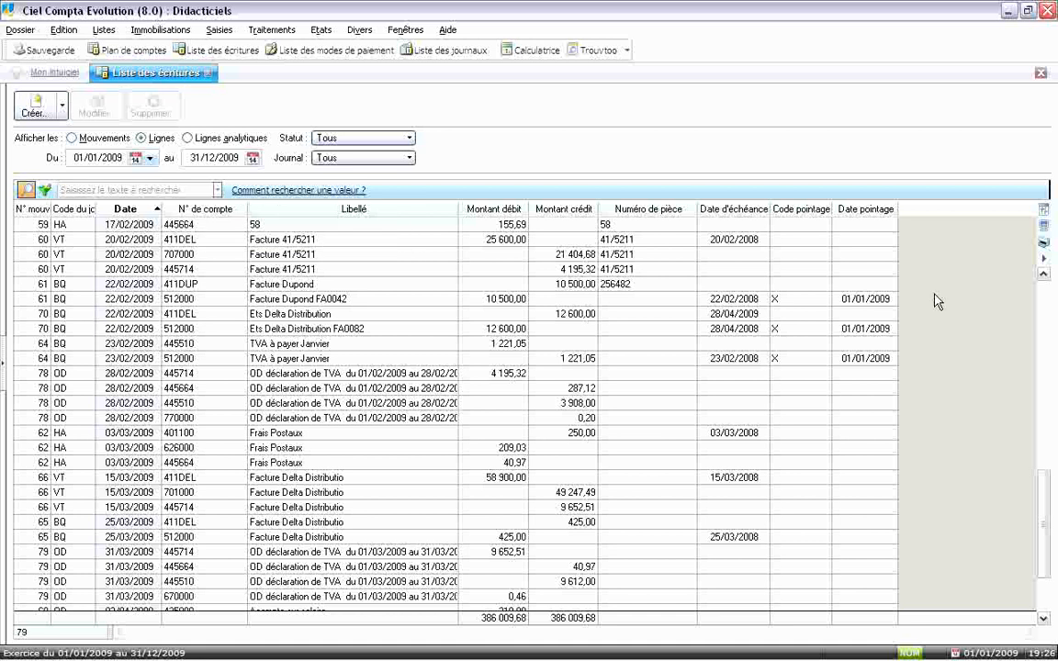
- Examine the checked entries with the list sorted by Date pointage, and close the list
left_click(882, 584, "ctrl")
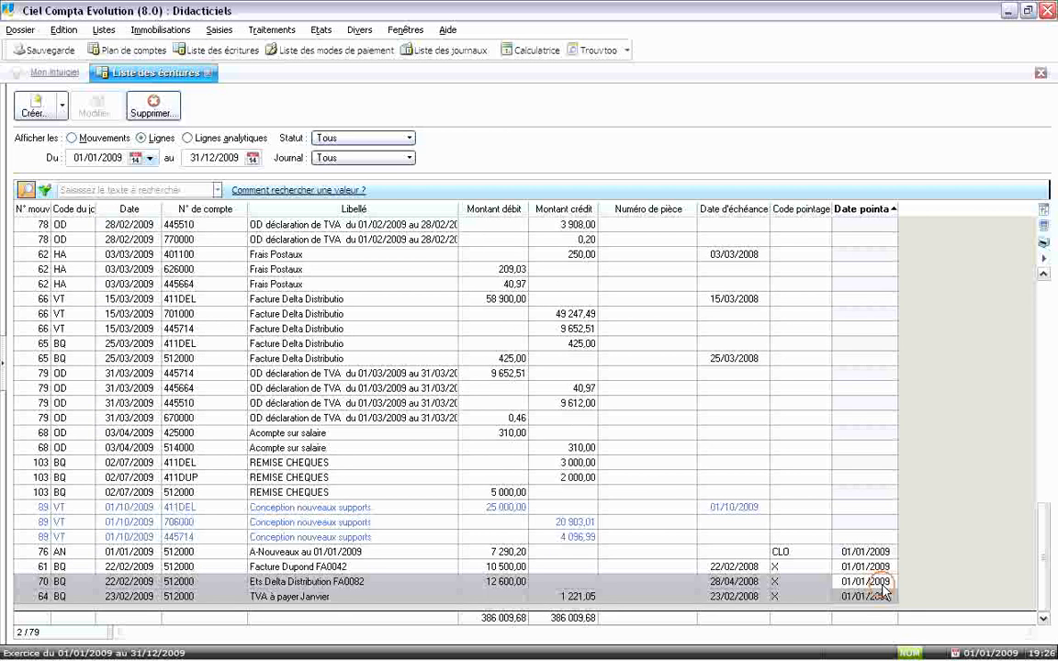
left_click(1041, 73)
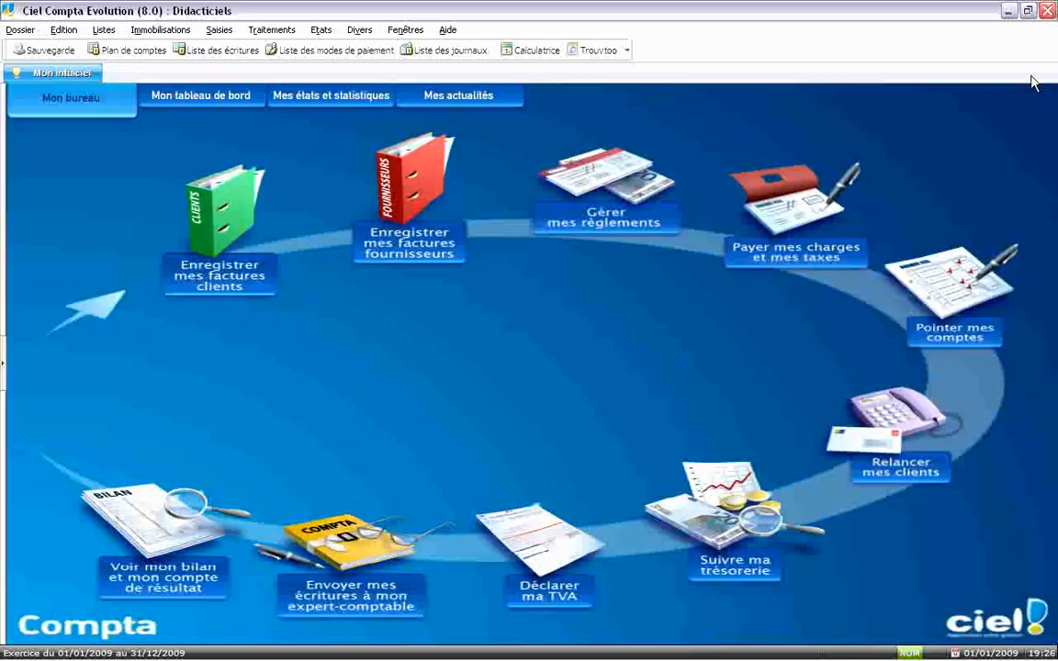